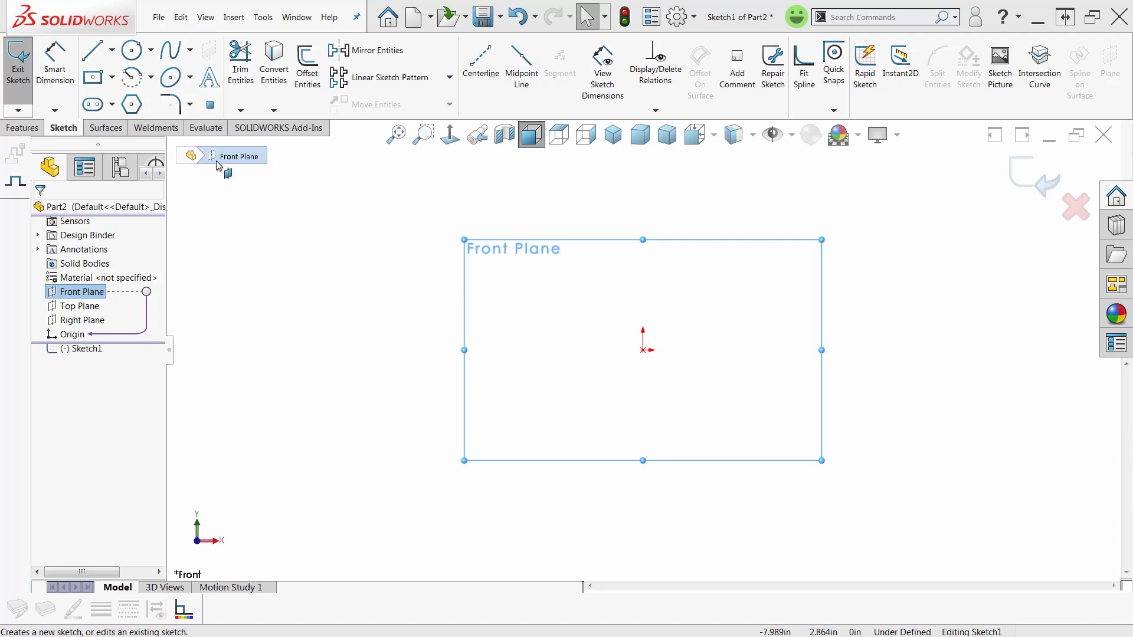
Sketch a corner rectangle on the Front Plane starting at the origin, about 4.4 in wide and 2.84 in high
{"action": "left_click", "coordinate": [112, 77]}
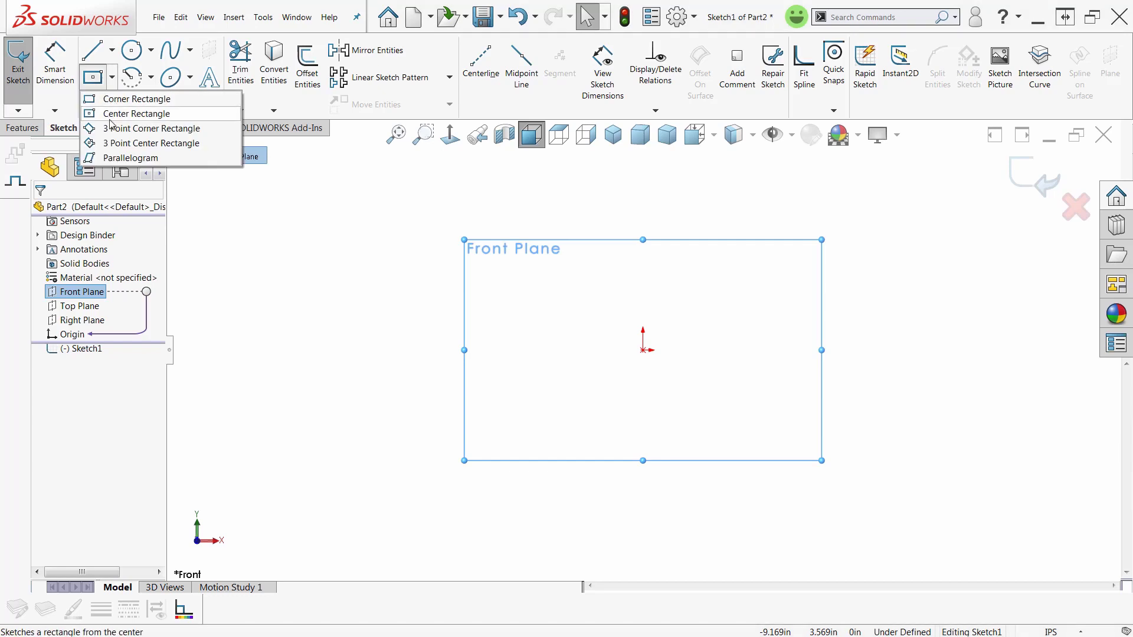
{"action": "left_click", "coordinate": [110, 101]}
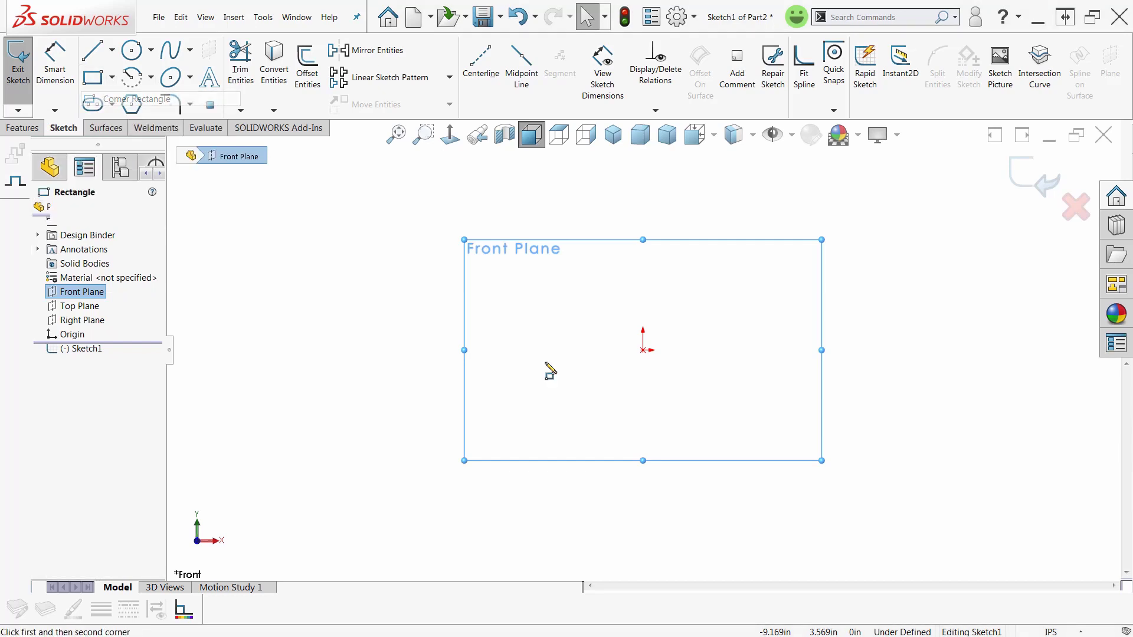
{"action": "left_click", "coordinate": [644, 350]}
{"action": "left_click", "coordinate": [868, 205]}
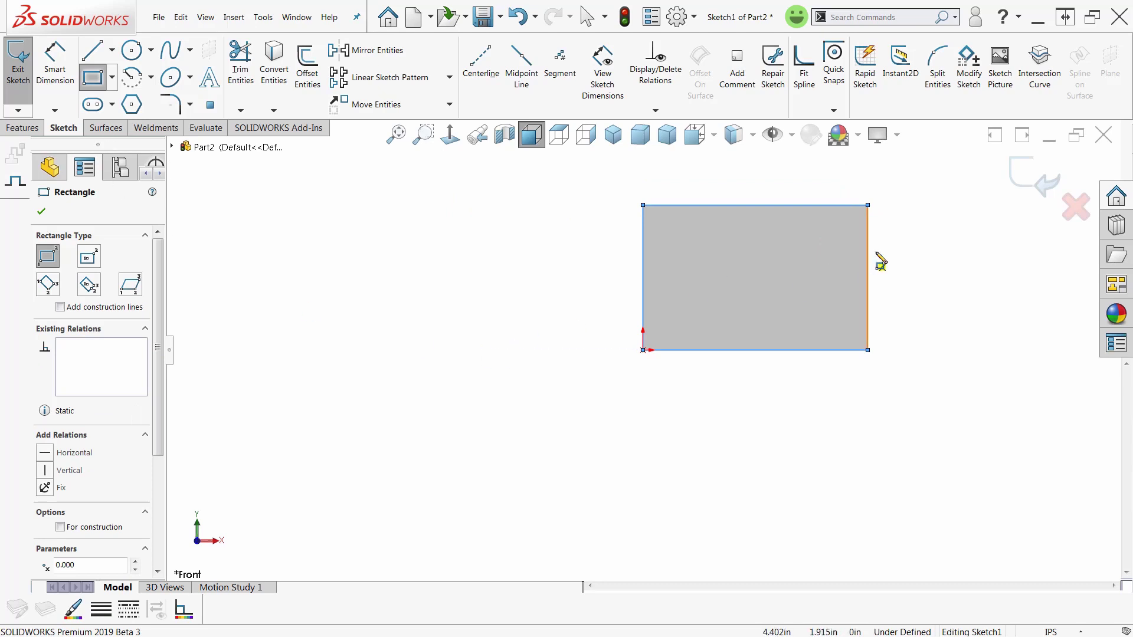
{"action": "scroll", "coordinate": [878, 260], "scroll_direction": "down", "scroll_amount": 2}
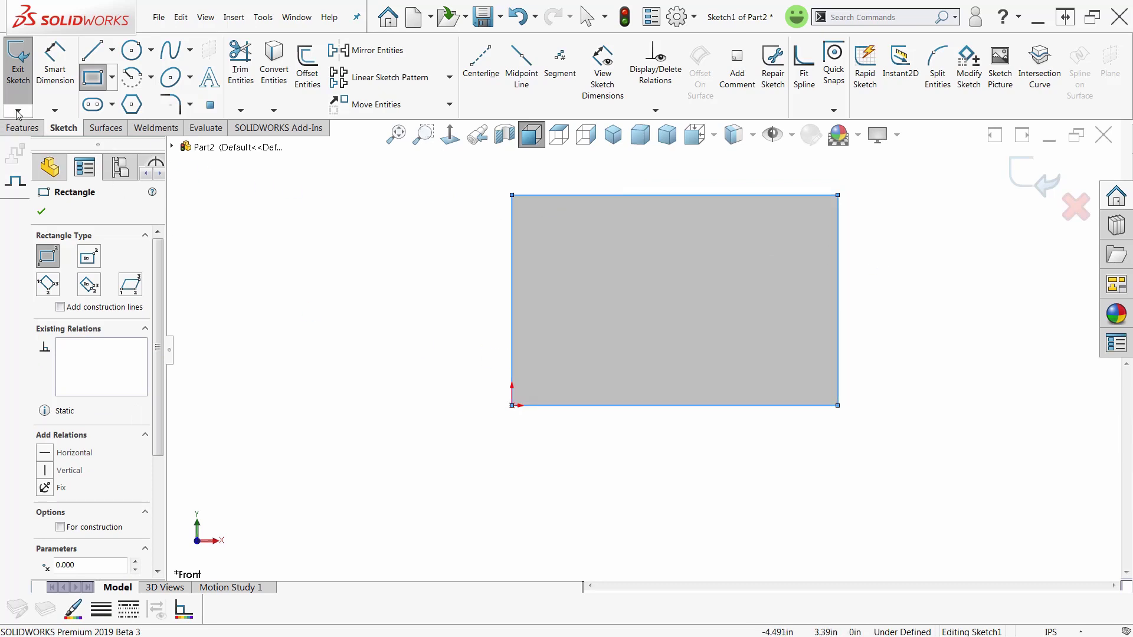
Add sketch fillets with a 0.5 in radius to all four corners of the undimensioned rectangle
{"action": "left_click", "coordinate": [170, 105]}
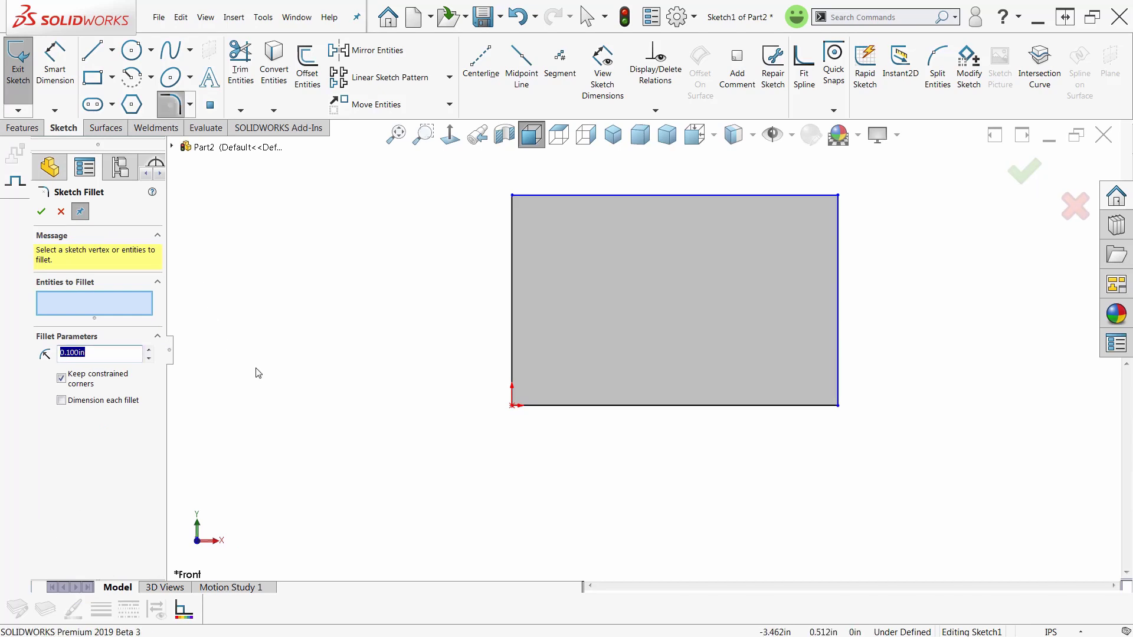
{"action": "key", "text": "z"}
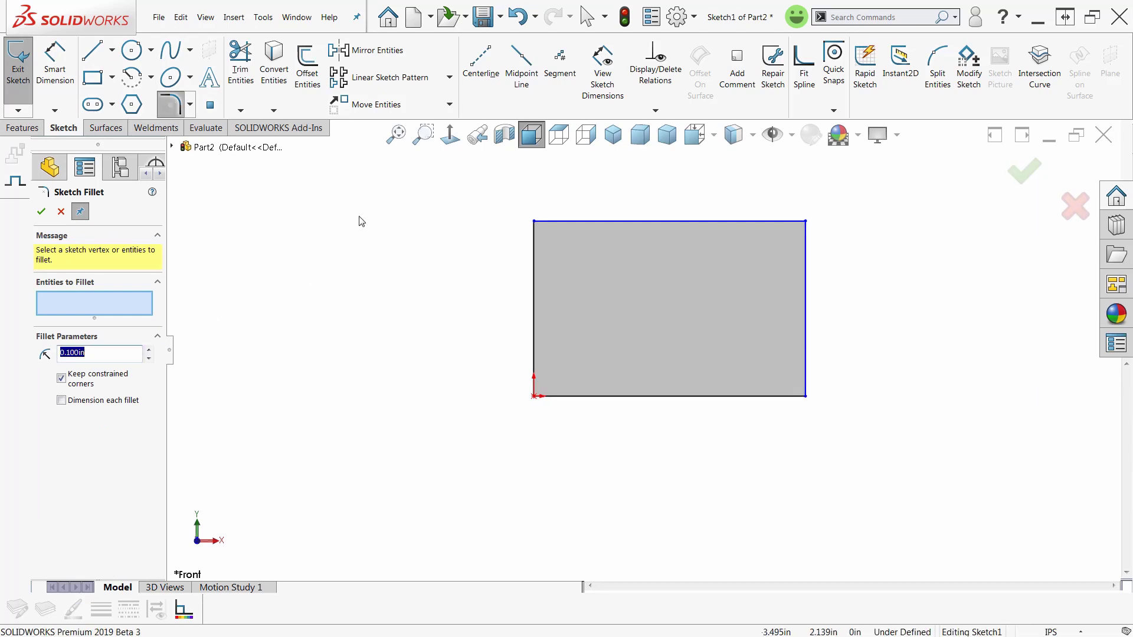
{"action": "left_click", "coordinate": [561, 221]}
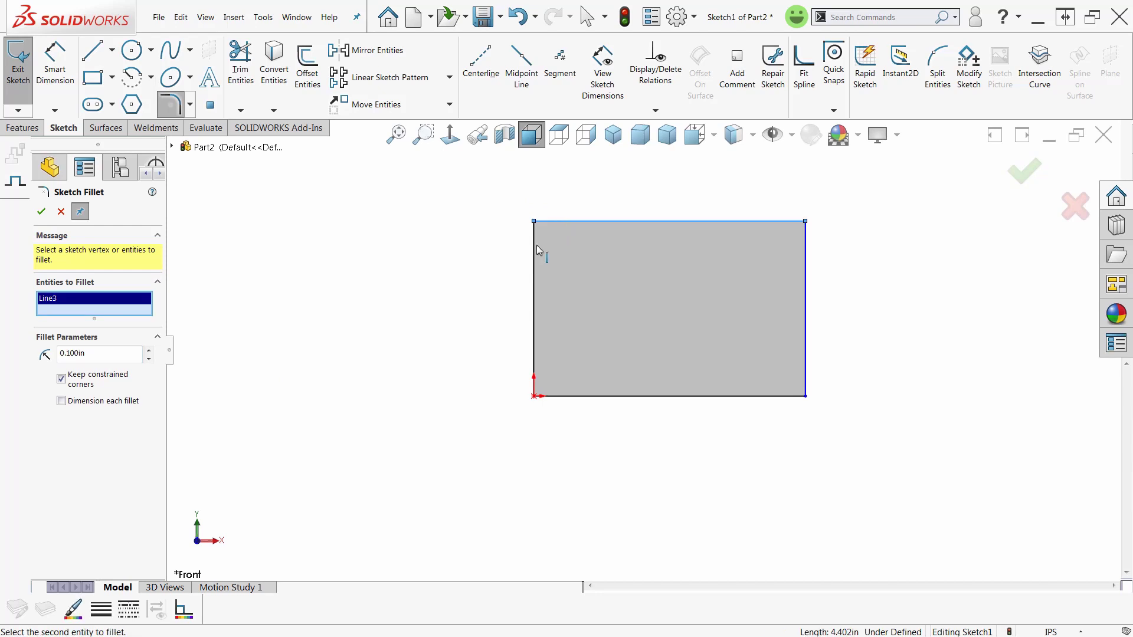
{"action": "left_click", "coordinate": [150, 351]}
{"action": "left_click", "coordinate": [150, 351]}
{"action": "left_click", "coordinate": [149, 351]}
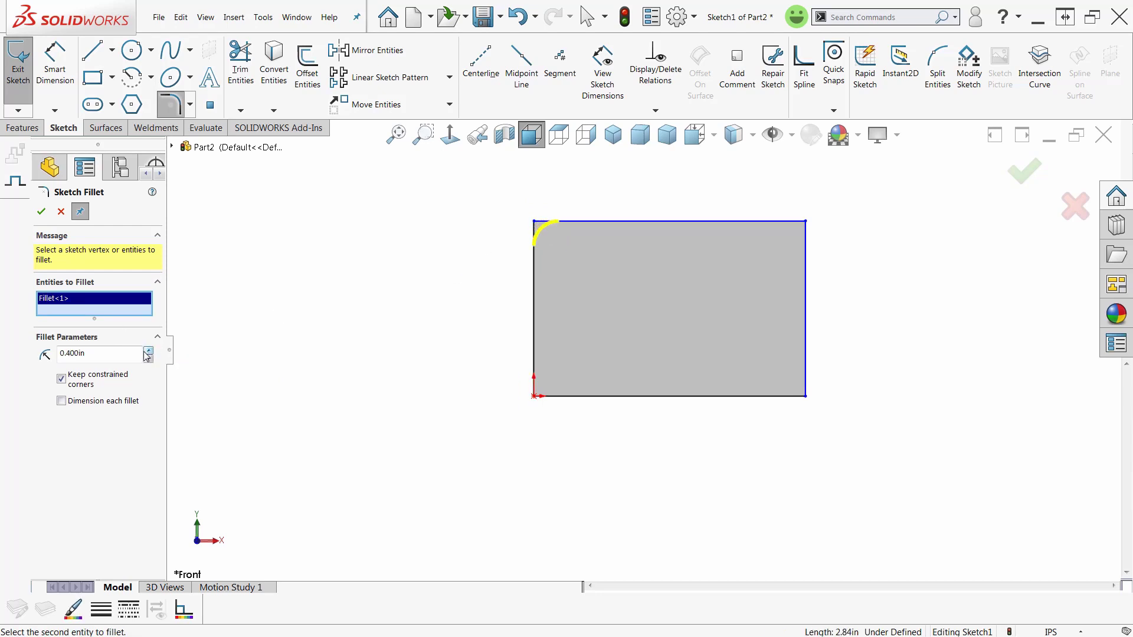
{"action": "left_click", "coordinate": [149, 350]}
{"action": "left_click", "coordinate": [806, 222]}
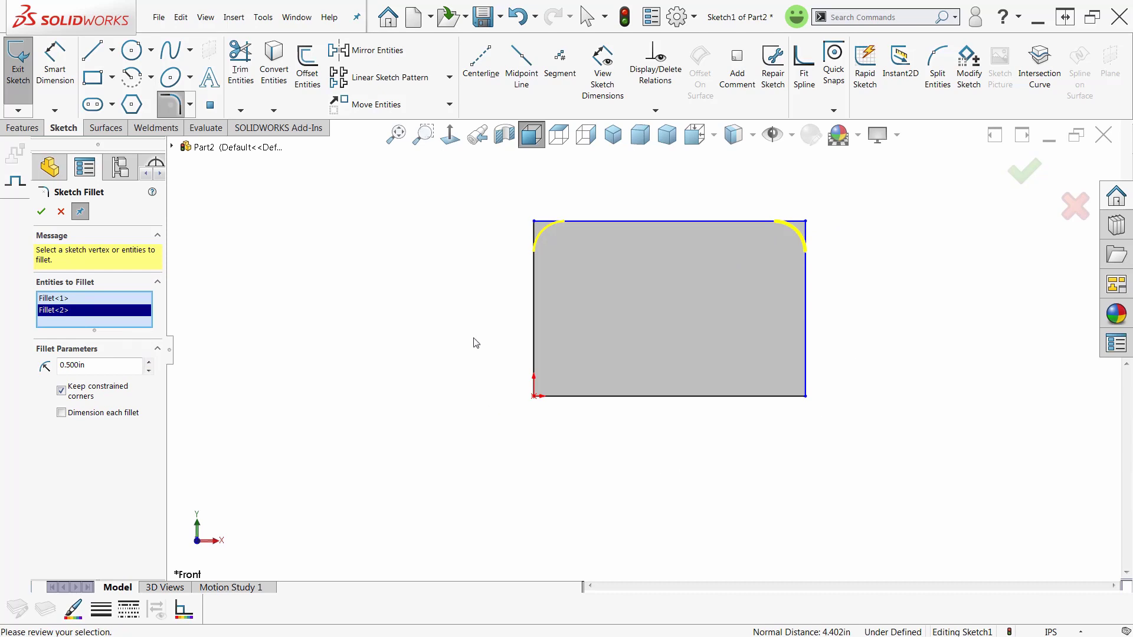
{"action": "left_click_drag", "start_coordinate": [474, 339], "coordinate": [859, 447]}
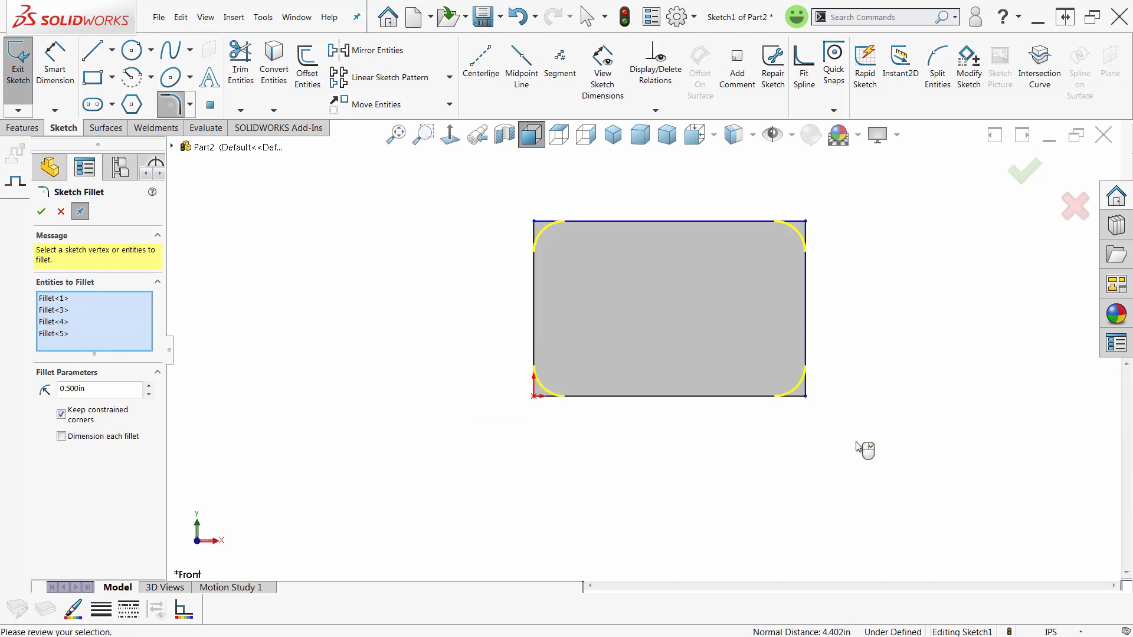
{"action": "right_click", "coordinate": [860, 445]}
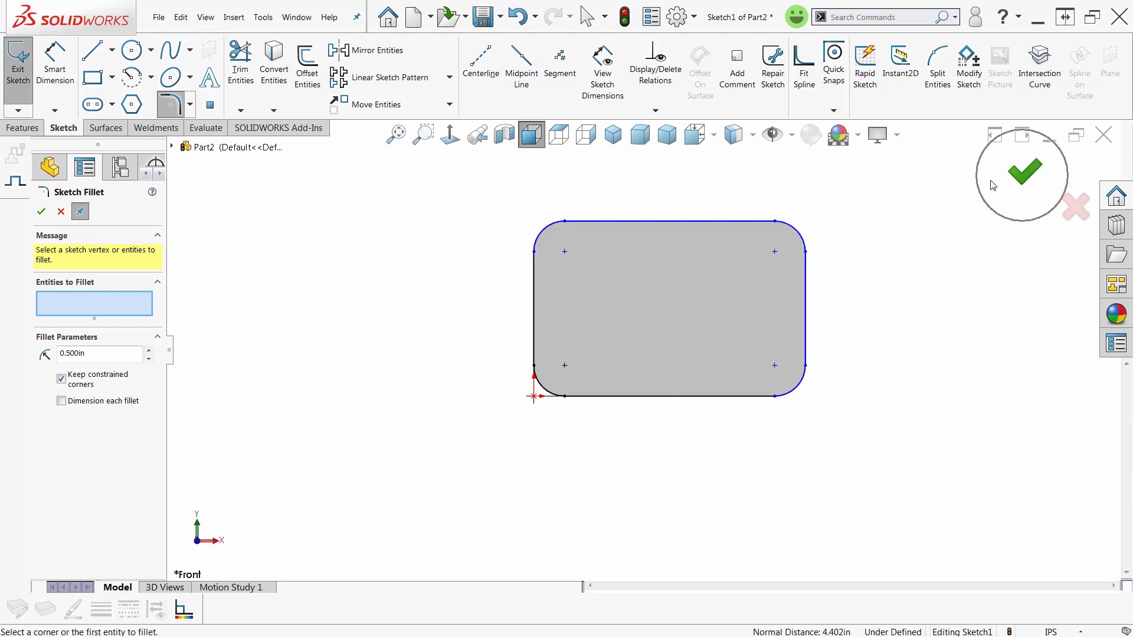
{"action": "left_click", "coordinate": [41, 214]}
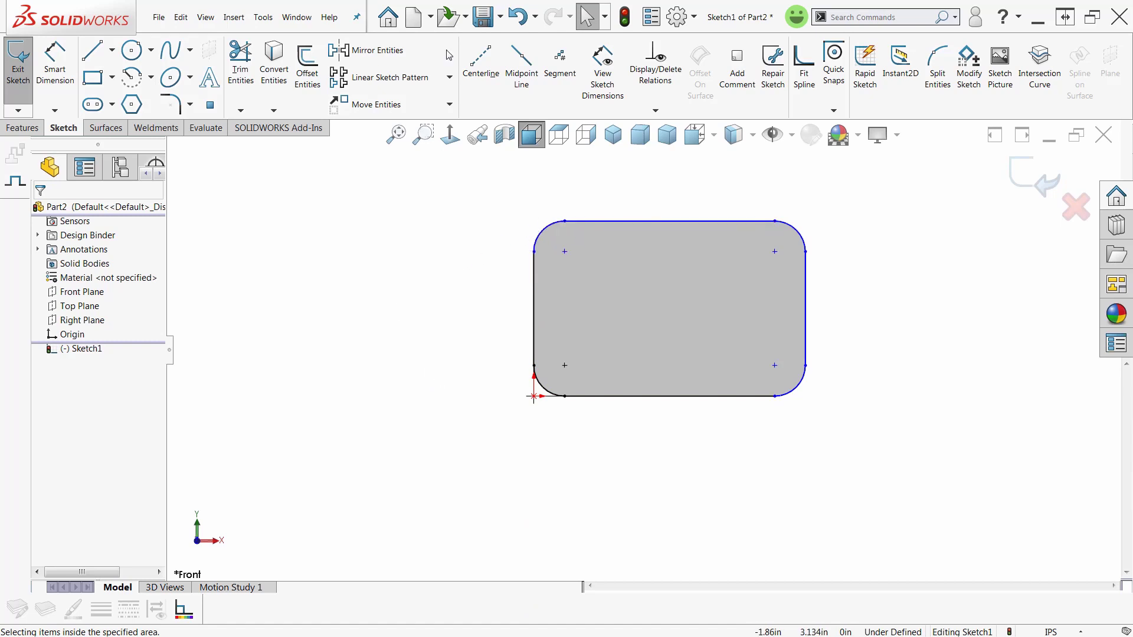
Undo the sketch fillet on the rectangle
{"action": "left_click", "coordinate": [536, 16]}
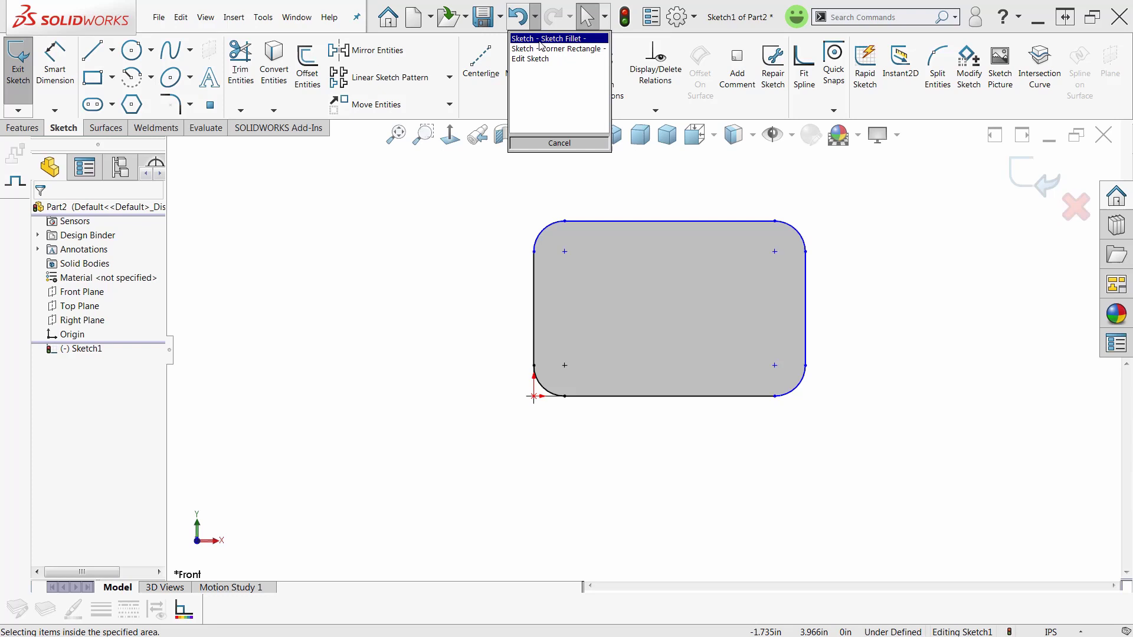
{"action": "left_click", "coordinate": [538, 39]}
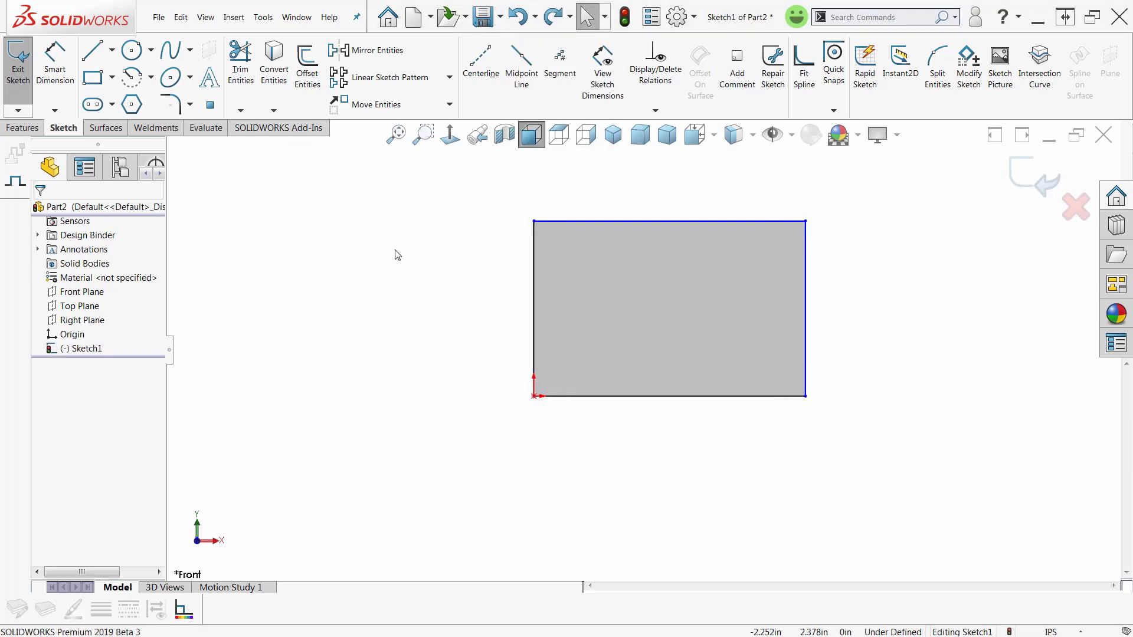
Dimension the rectangle's vertical edge at the origin and set its height to 3 in
{"action": "left_click", "coordinate": [52, 55]}
{"action": "left_click", "coordinate": [535, 301]}
{"action": "left_click", "coordinate": [478, 307]}
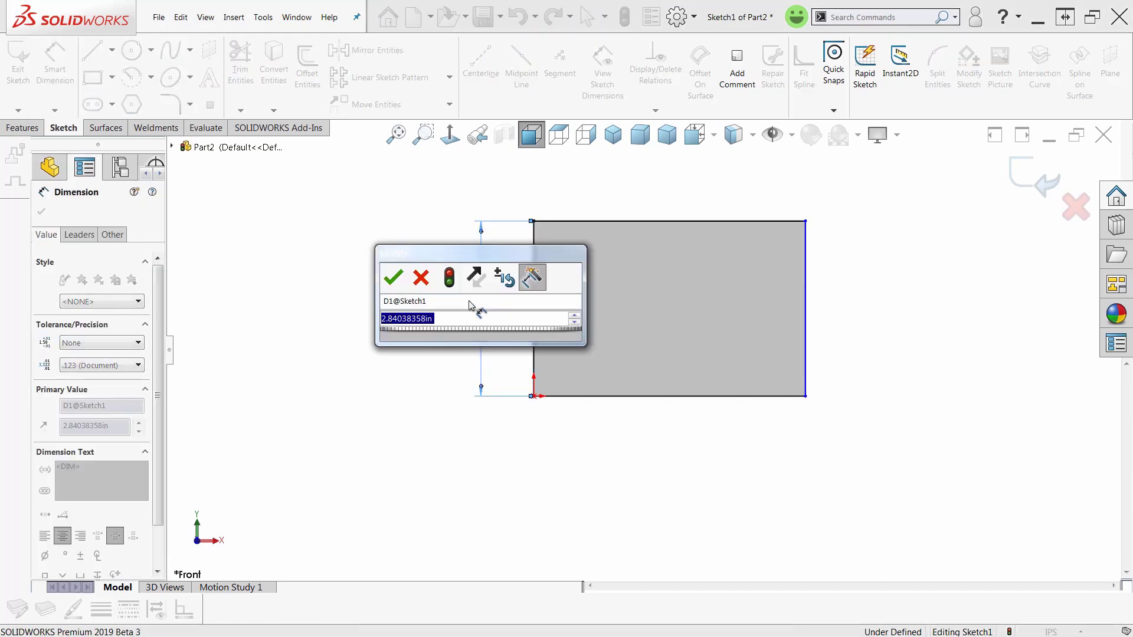
{"action": "type", "text": "3"}
{"action": "key", "text": "Return"}
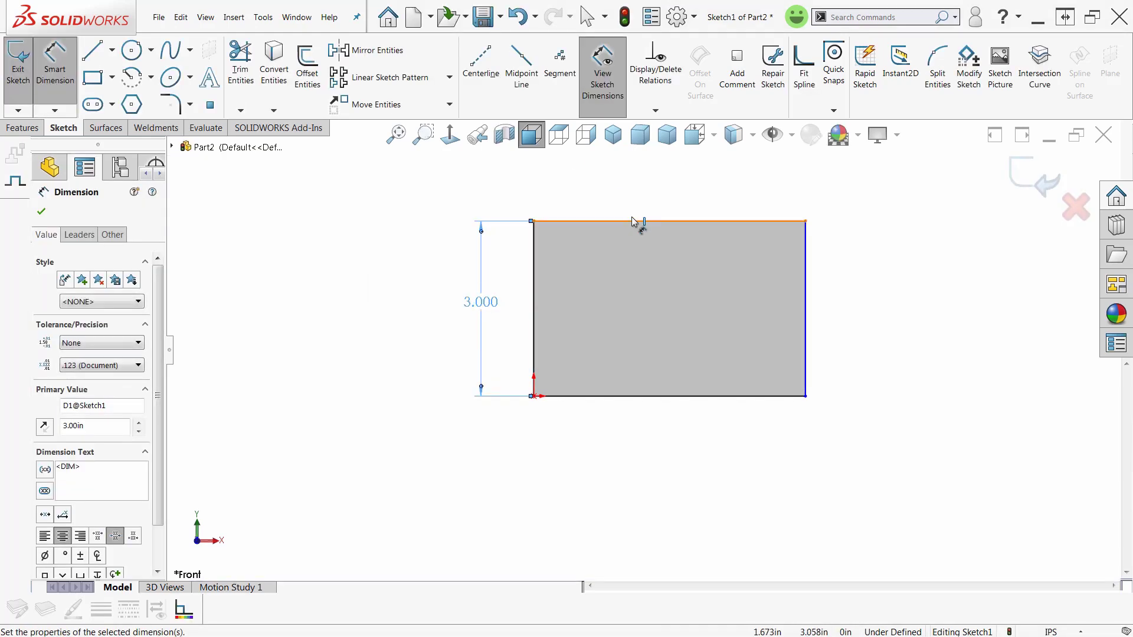
Dimension the rectangle's upper edge and set its width to 5 in
{"action": "left_click", "coordinate": [632, 221]}
{"action": "left_click", "coordinate": [635, 197]}
{"action": "key", "text": "Return"}
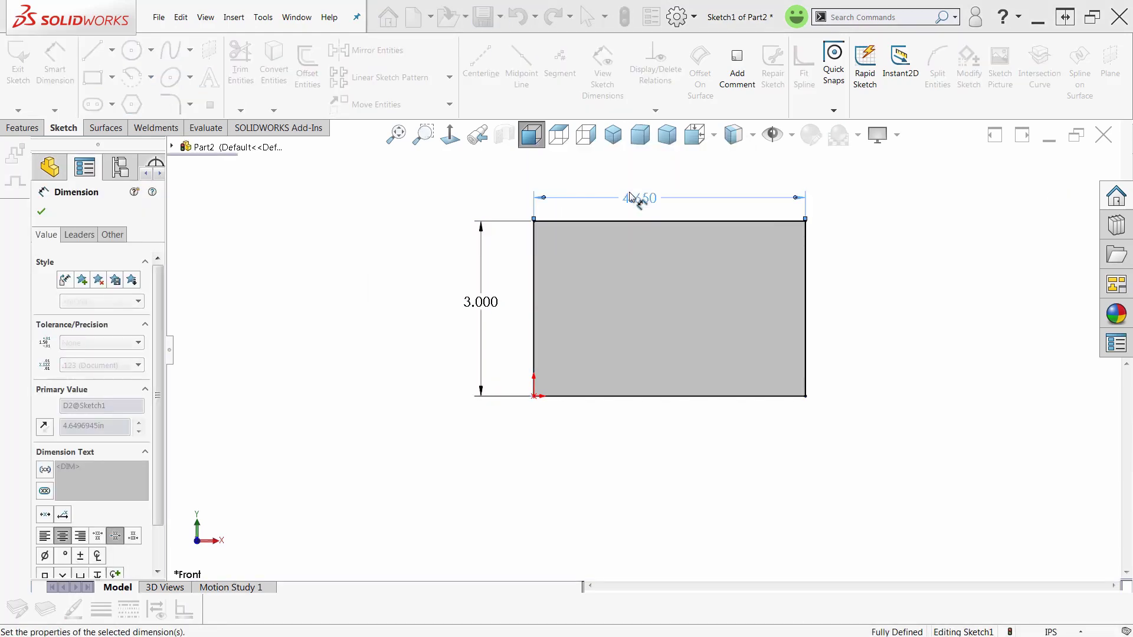
{"action": "key", "text": "Escape"}
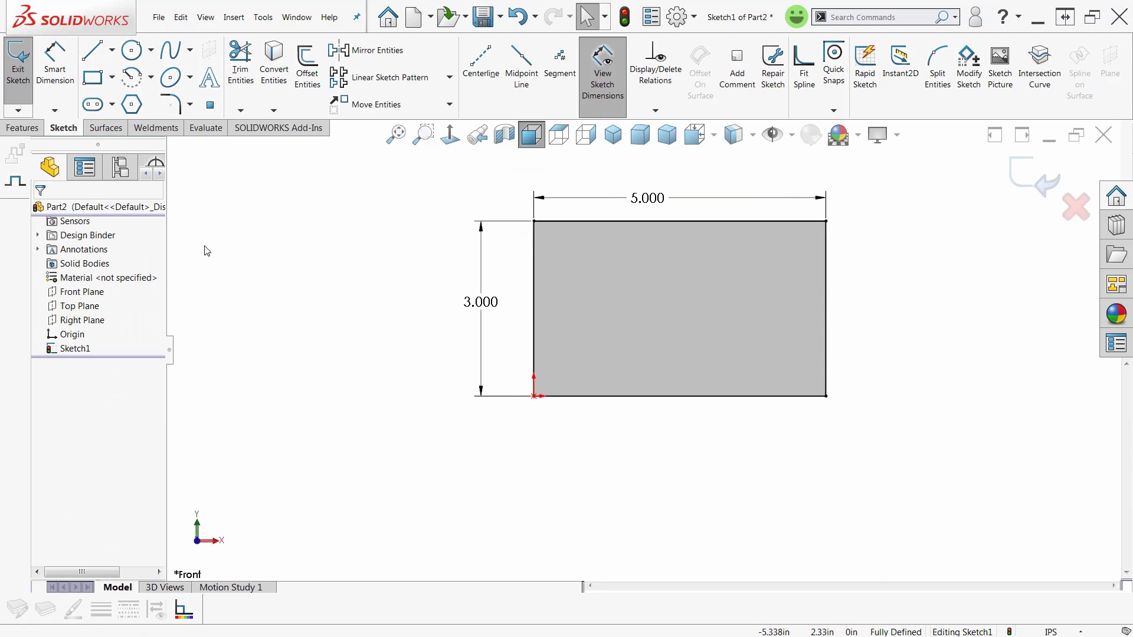
Fillet all four corners of the dimensioned rectangle at once with a 0.5 in radius
{"action": "left_click", "coordinate": [171, 104]}
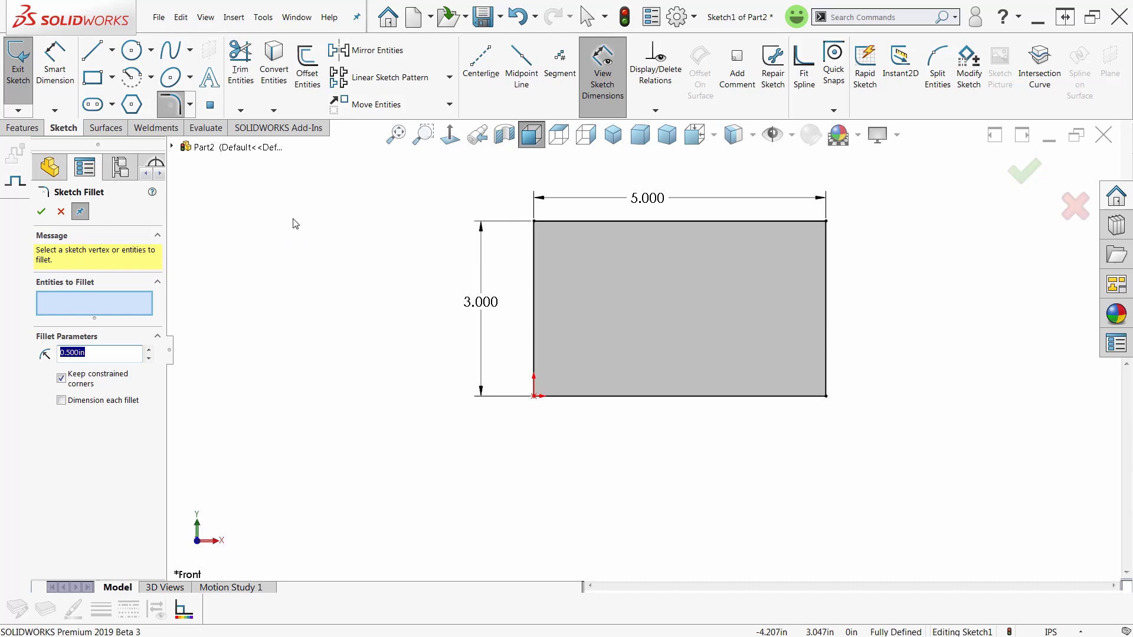
{"action": "left_click_drag", "start_coordinate": [423, 187], "coordinate": [867, 449]}
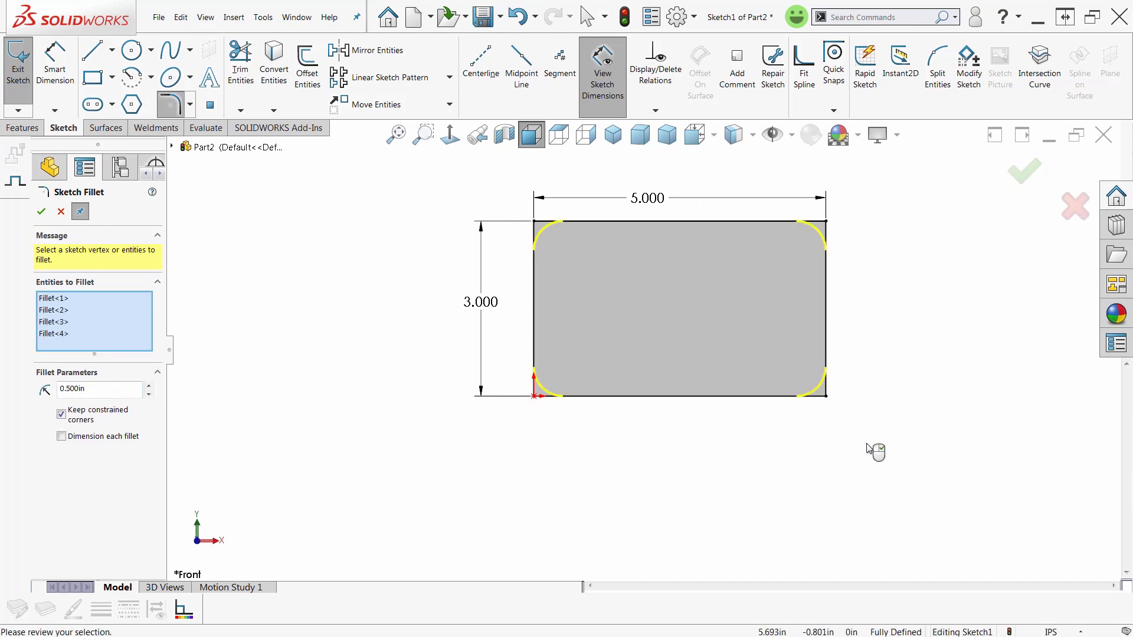
{"action": "right_click", "coordinate": [868, 448]}
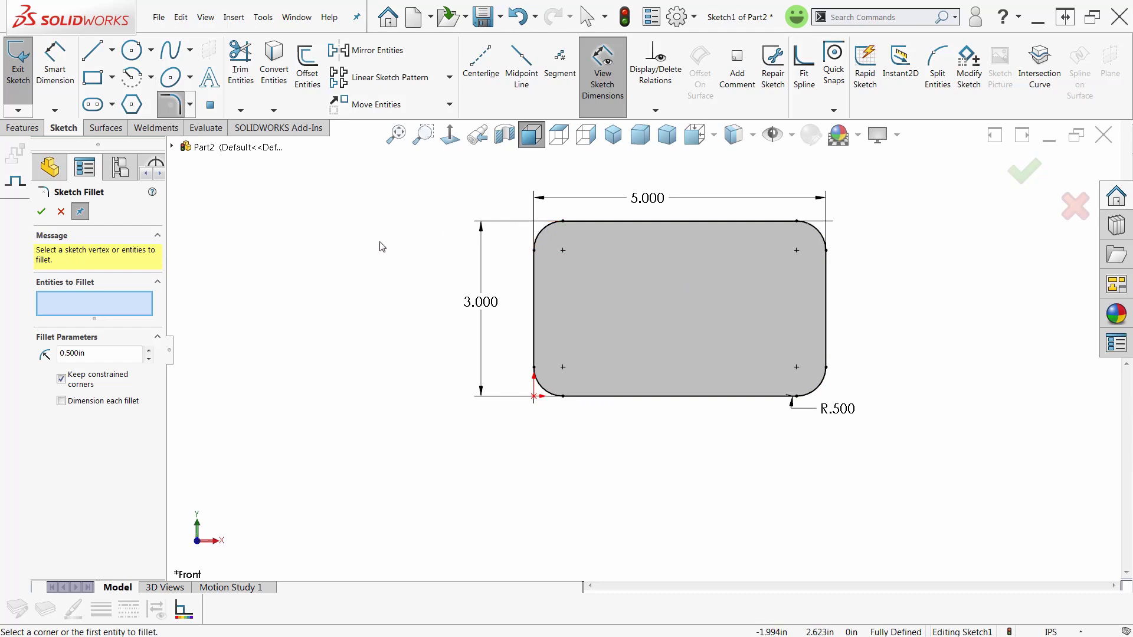
{"action": "left_click", "coordinate": [41, 212]}
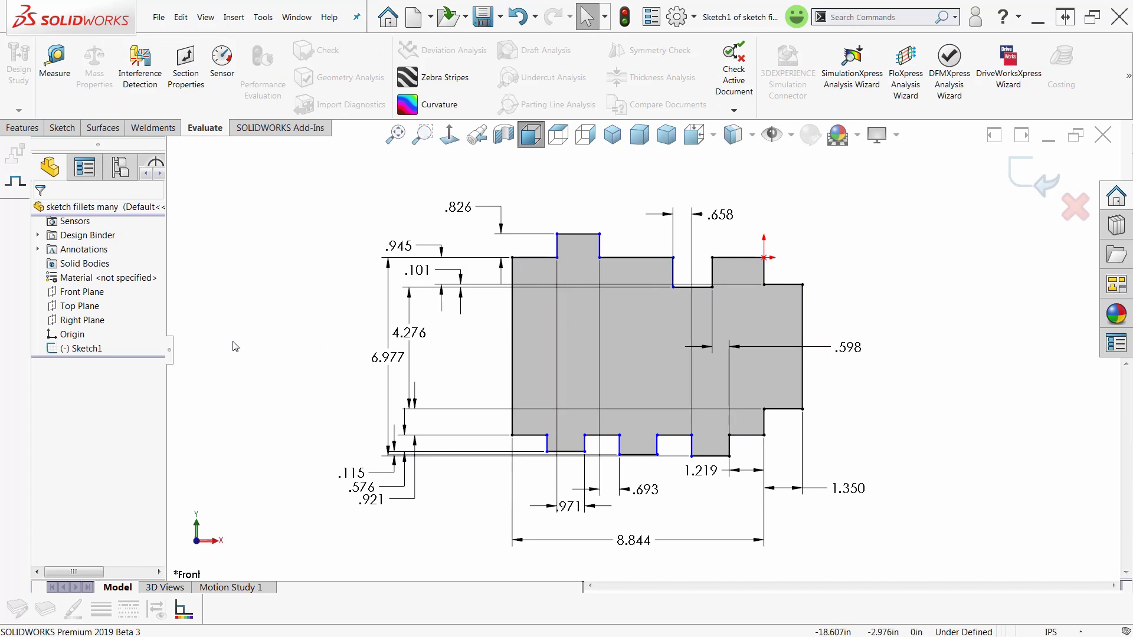
Search the commands for "view sk", and hide the sketch dimensions on the notched profile
{"action": "left_click", "coordinate": [63, 128]}
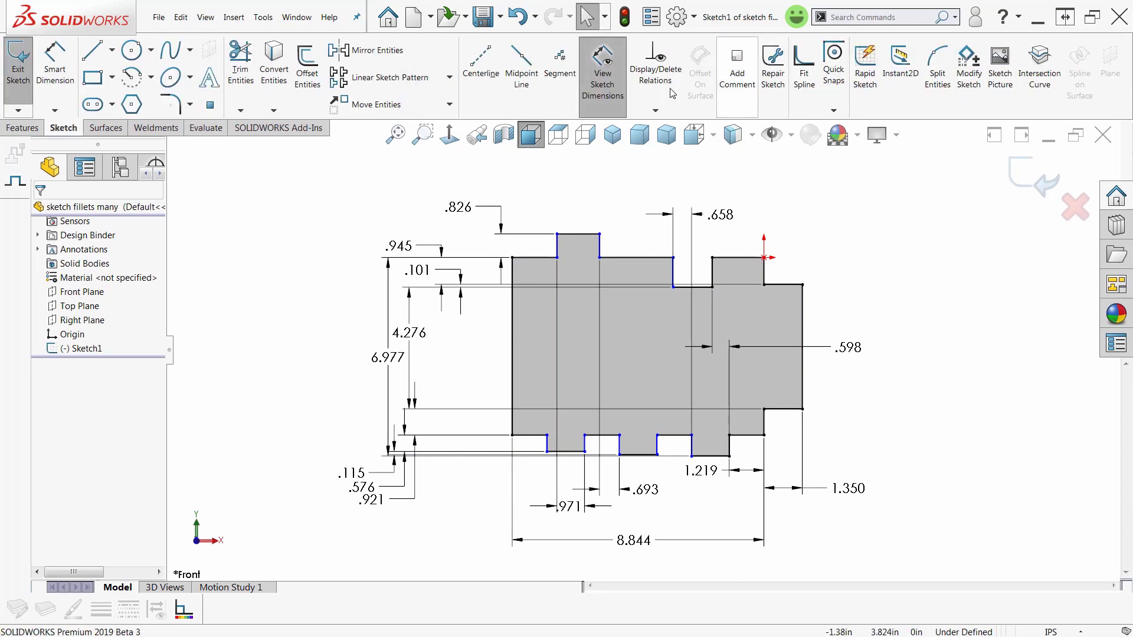
{"action": "left_click", "coordinate": [609, 93]}
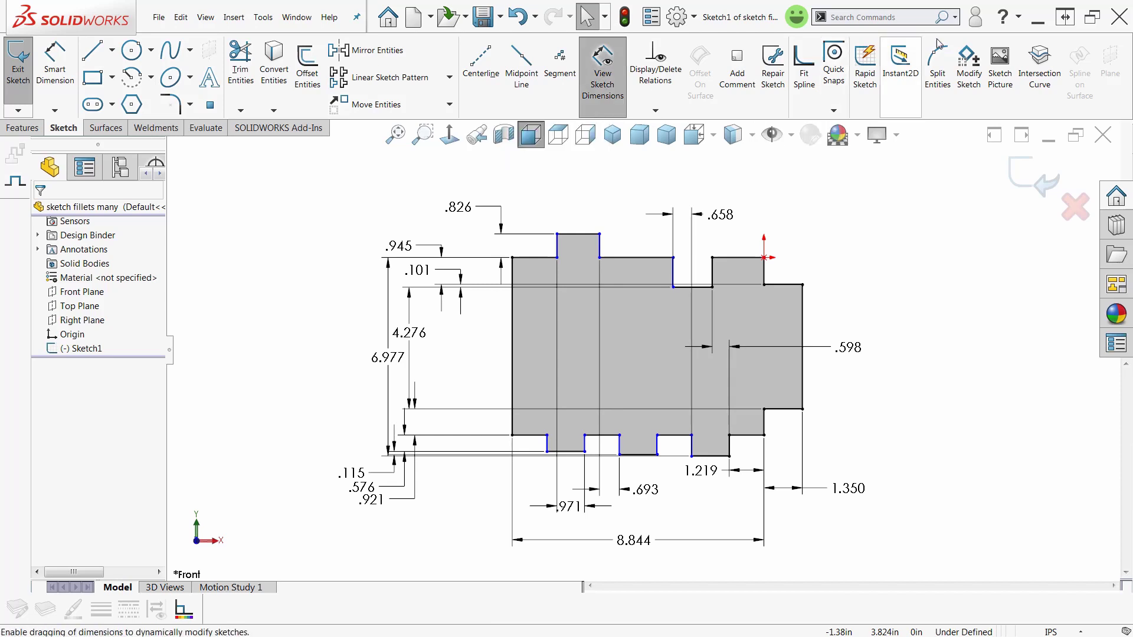
{"action": "left_click", "coordinate": [886, 17]}
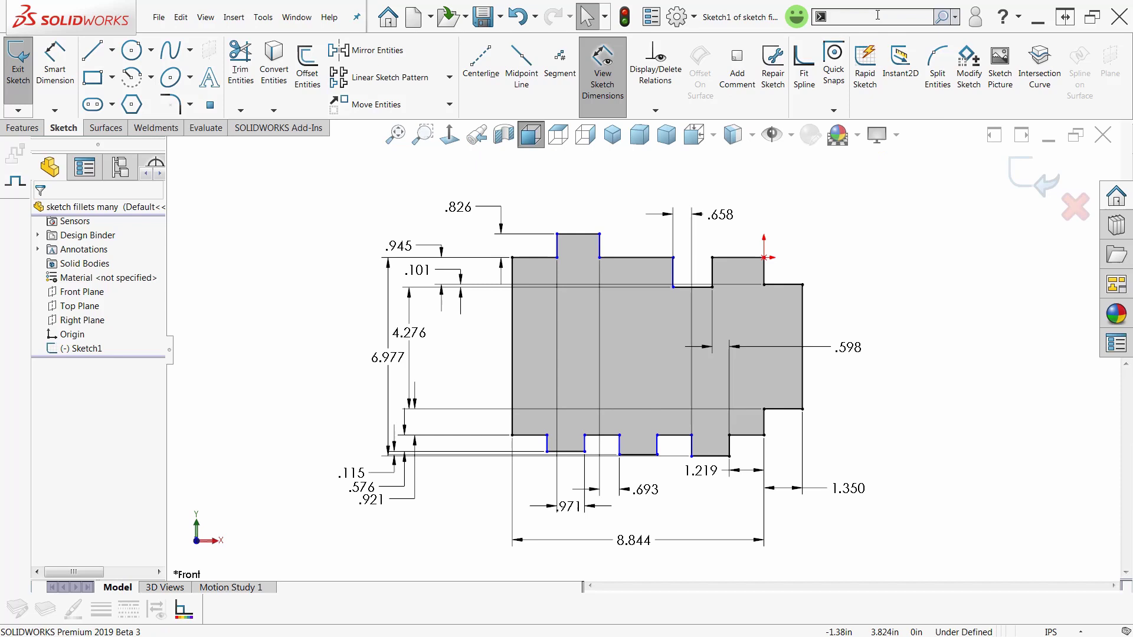
{"action": "type", "text": "view"}
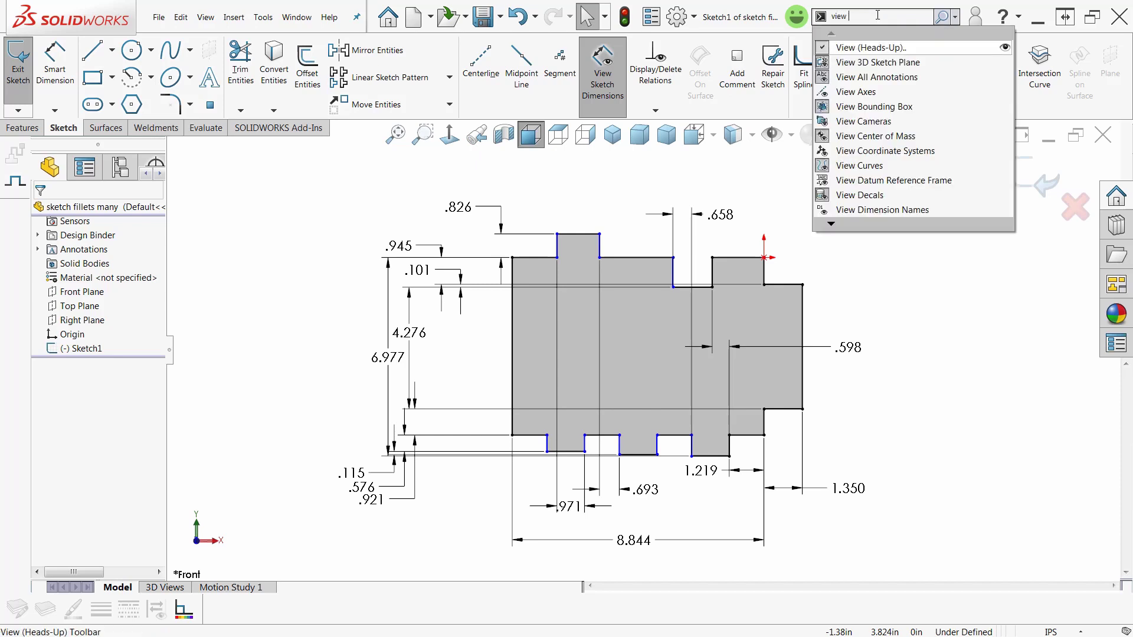
{"action": "type", "text": " sk"}
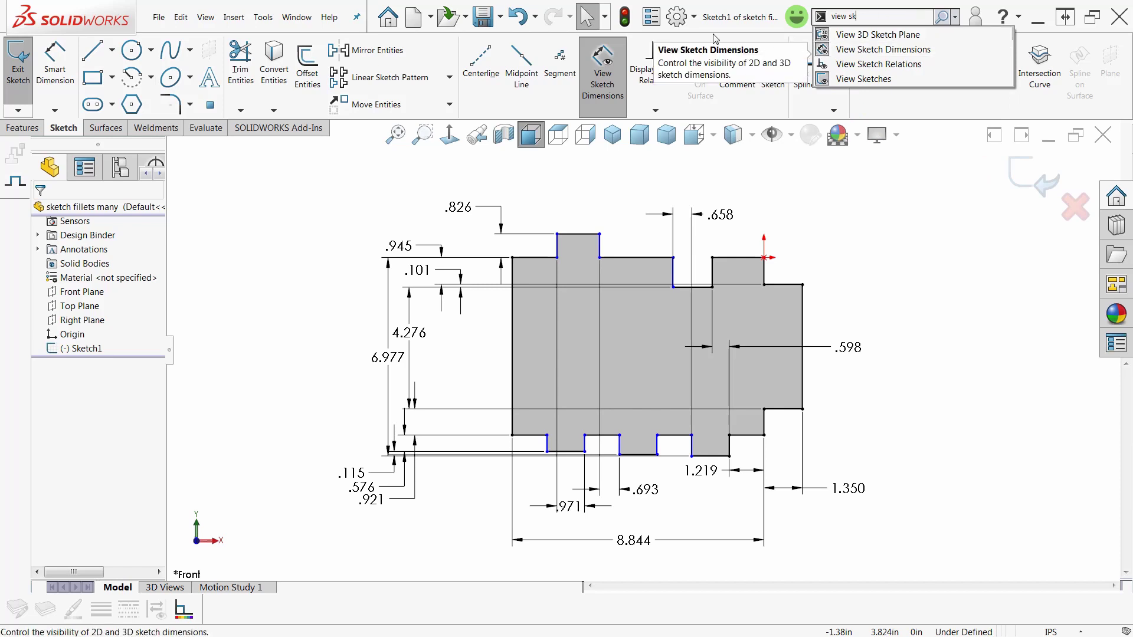
{"action": "left_click", "coordinate": [931, 200]}
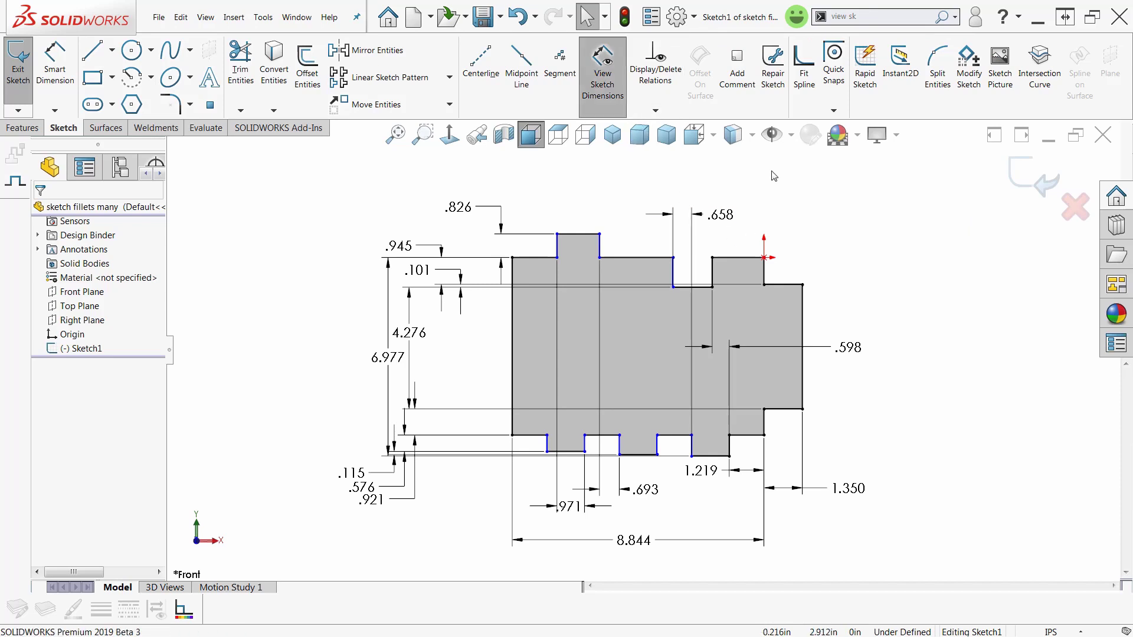
{"action": "left_click", "coordinate": [792, 136]}
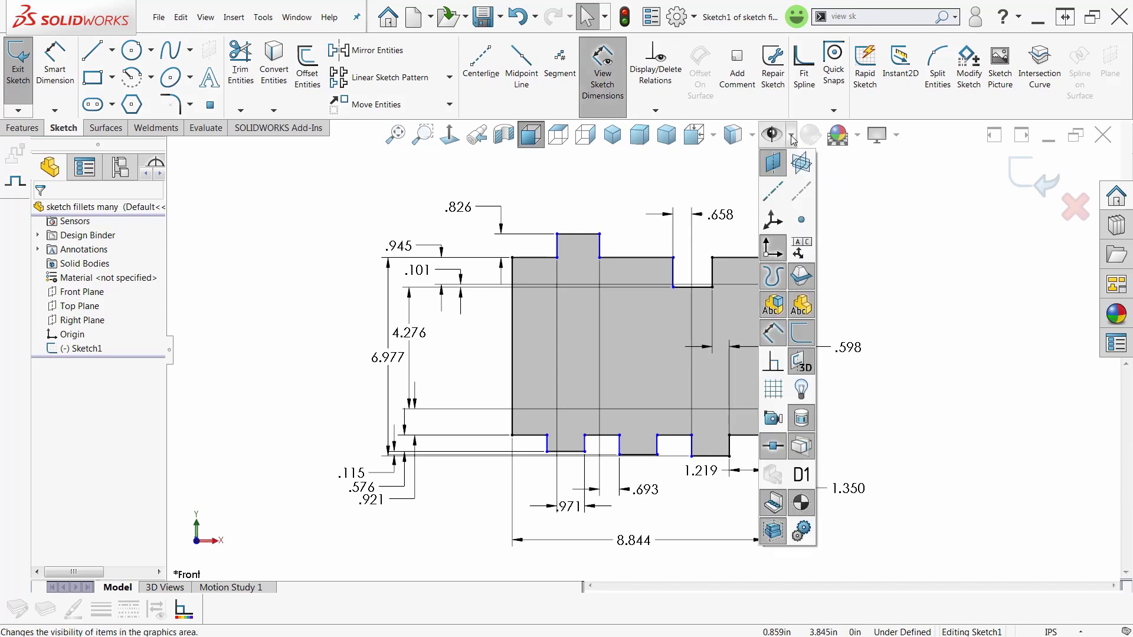
{"action": "left_click", "coordinate": [772, 332]}
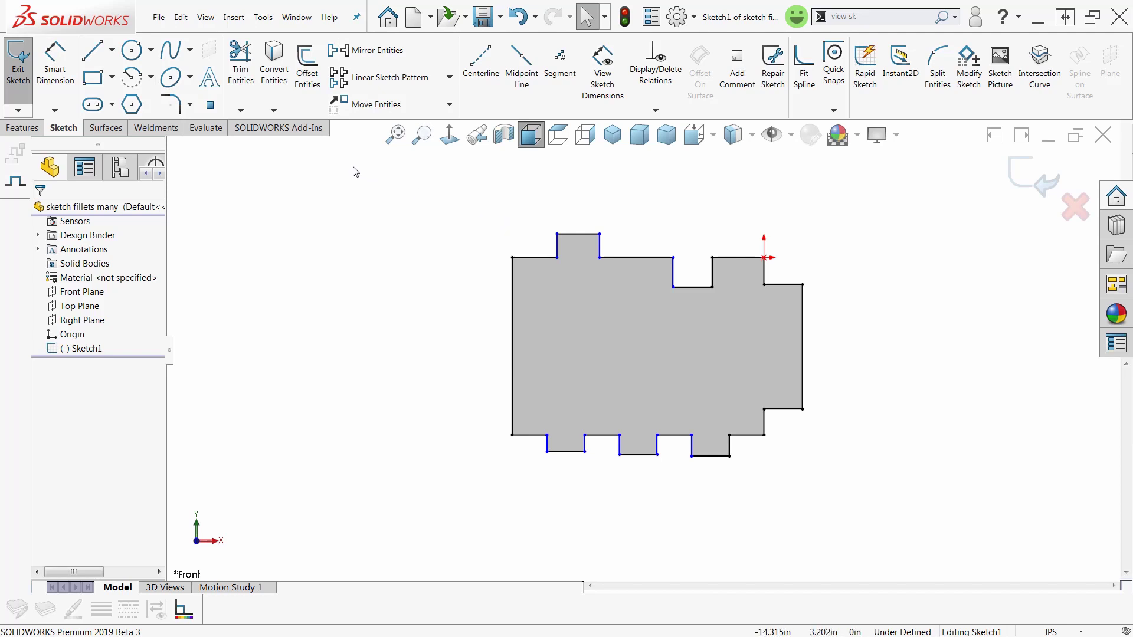
Fillet all corners of the notched profile at once with a 0.2 in radius
{"action": "left_click", "coordinate": [172, 106]}
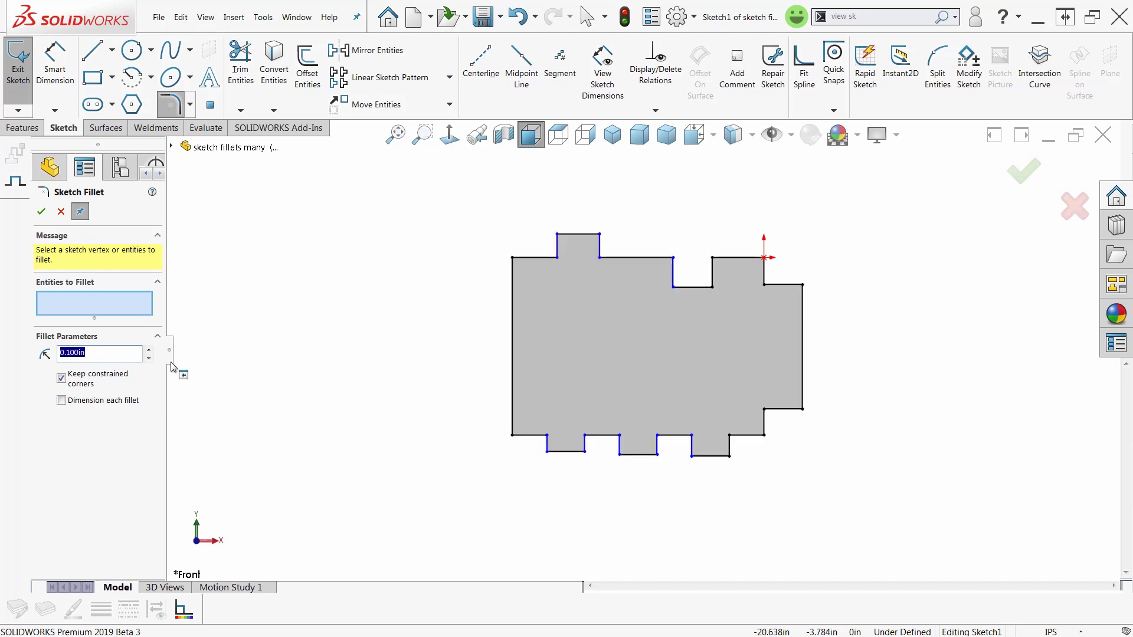
{"action": "mouse_move", "coordinate": [418, 180]}
{"action": "left_mouse_down"}
{"action": "mouse_move", "coordinate": [527, 278]}
{"action": "mouse_move", "coordinate": [974, 554]}
{"action": "mouse_move", "coordinate": [848, 519]}
{"action": "left_mouse_up"}
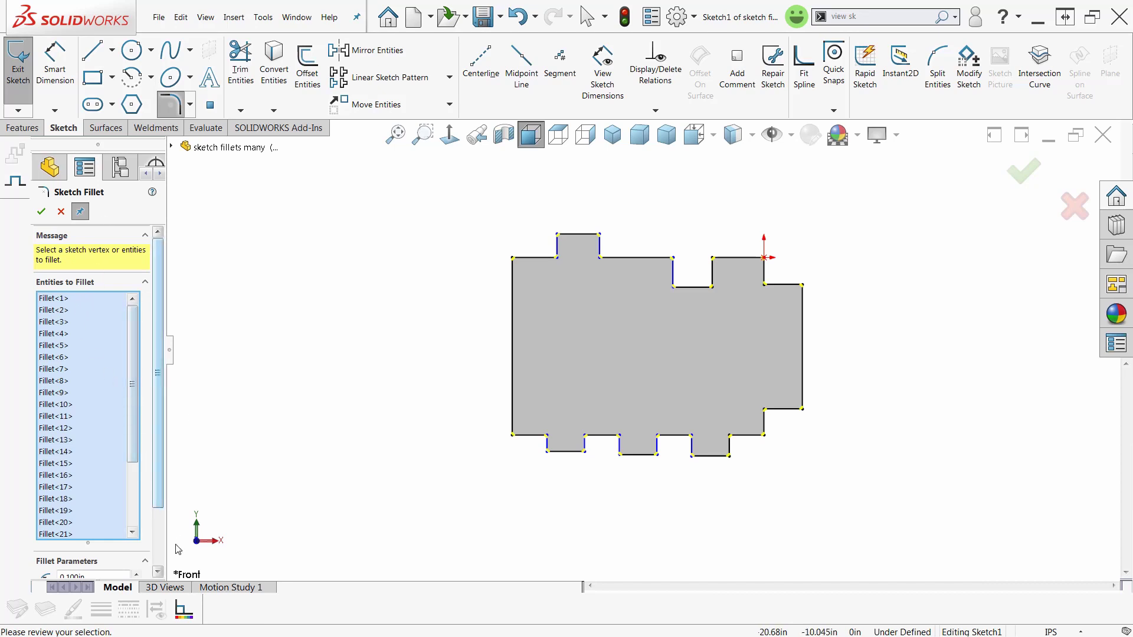
{"action": "left_click", "coordinate": [158, 572]}
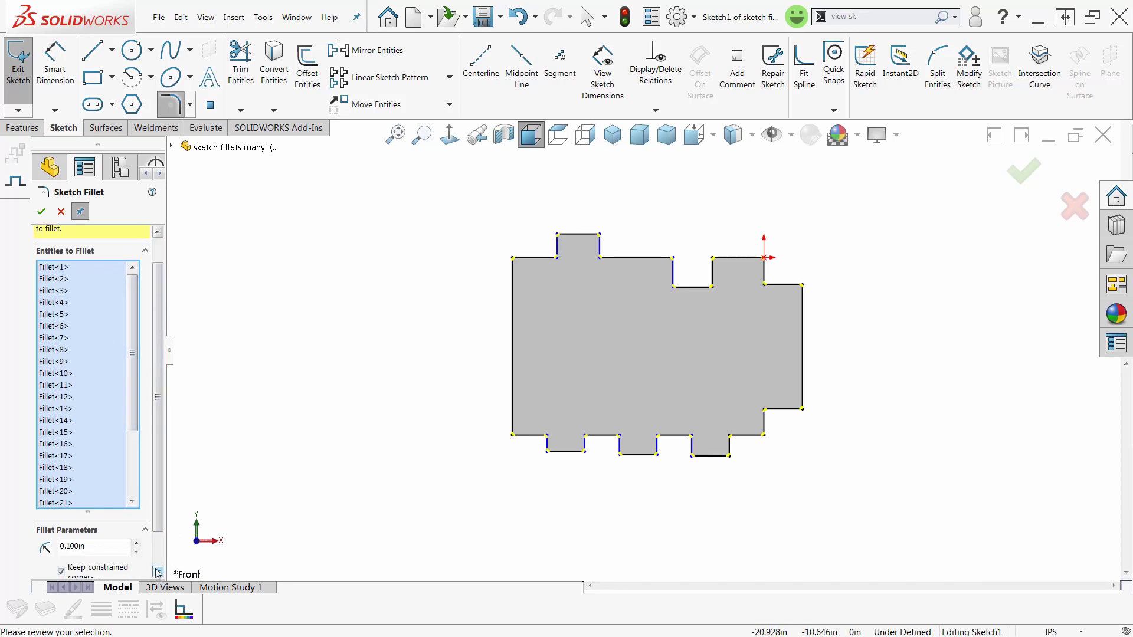
{"action": "left_click", "coordinate": [136, 545]}
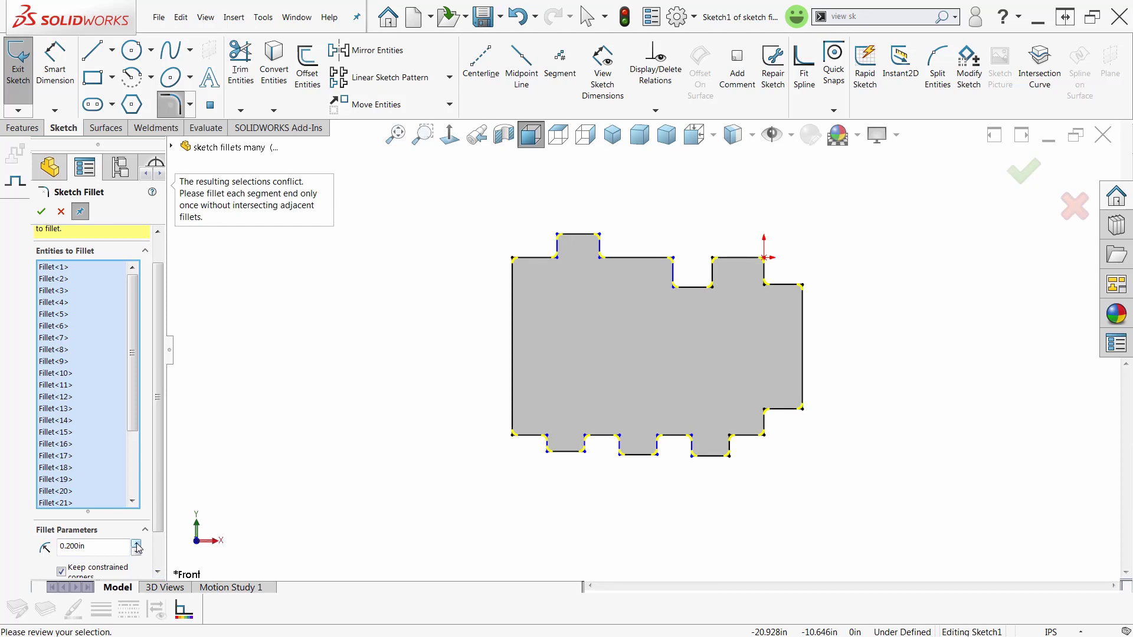
{"action": "left_click", "coordinate": [79, 212]}
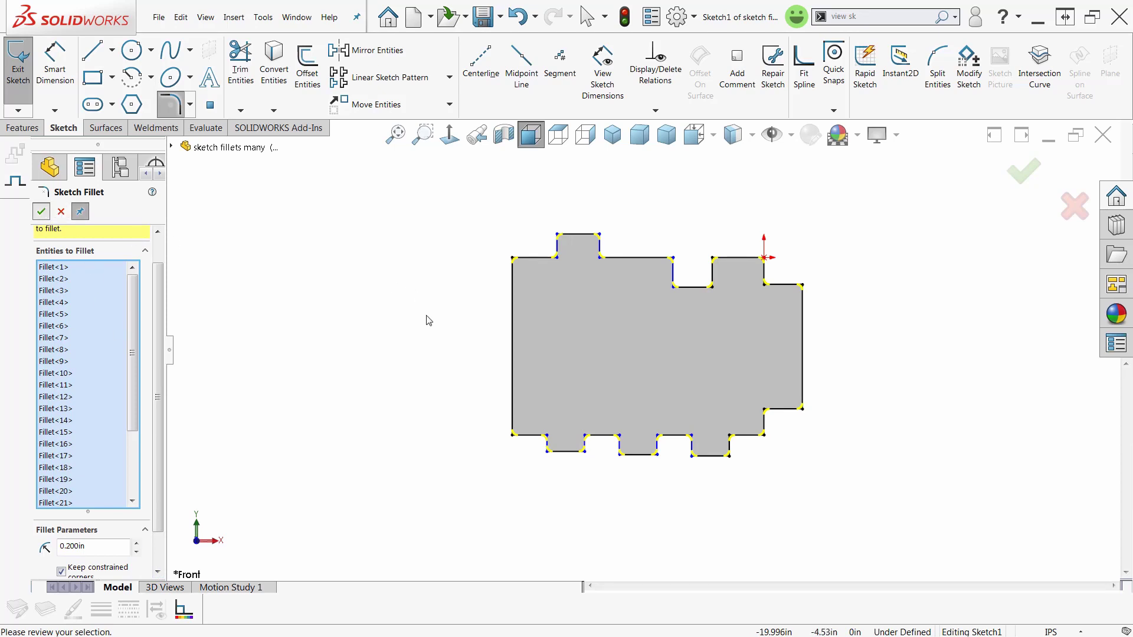
{"action": "key", "text": "Return"}
{"action": "key", "text": "Escape"}
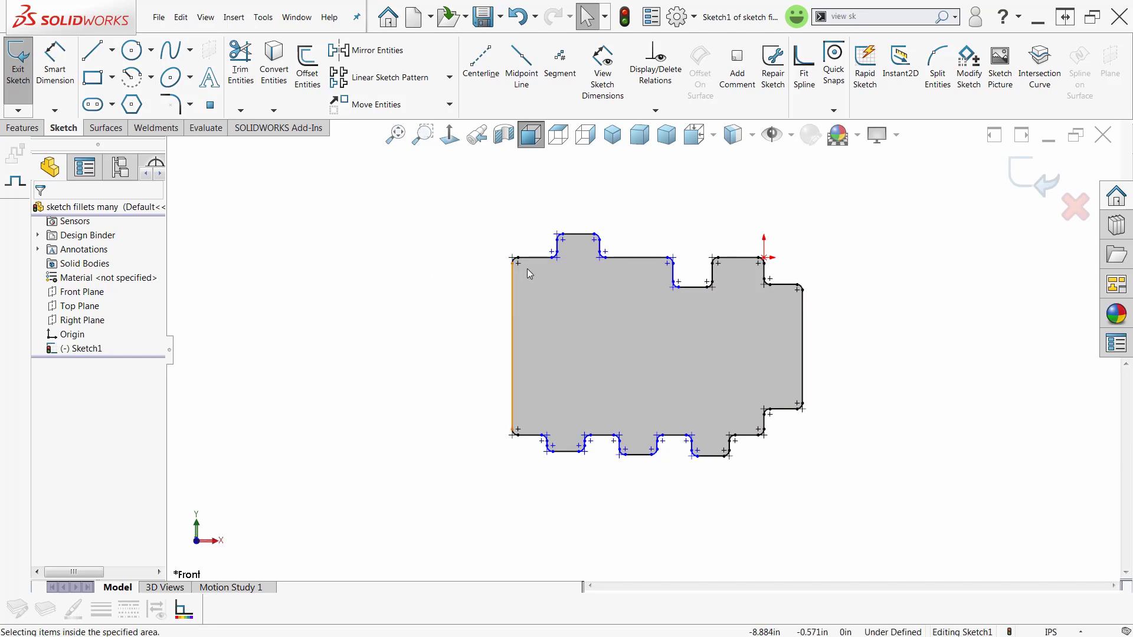
{"action": "scroll", "coordinate": [512, 260], "scroll_direction": "down", "scroll_amount": 5}
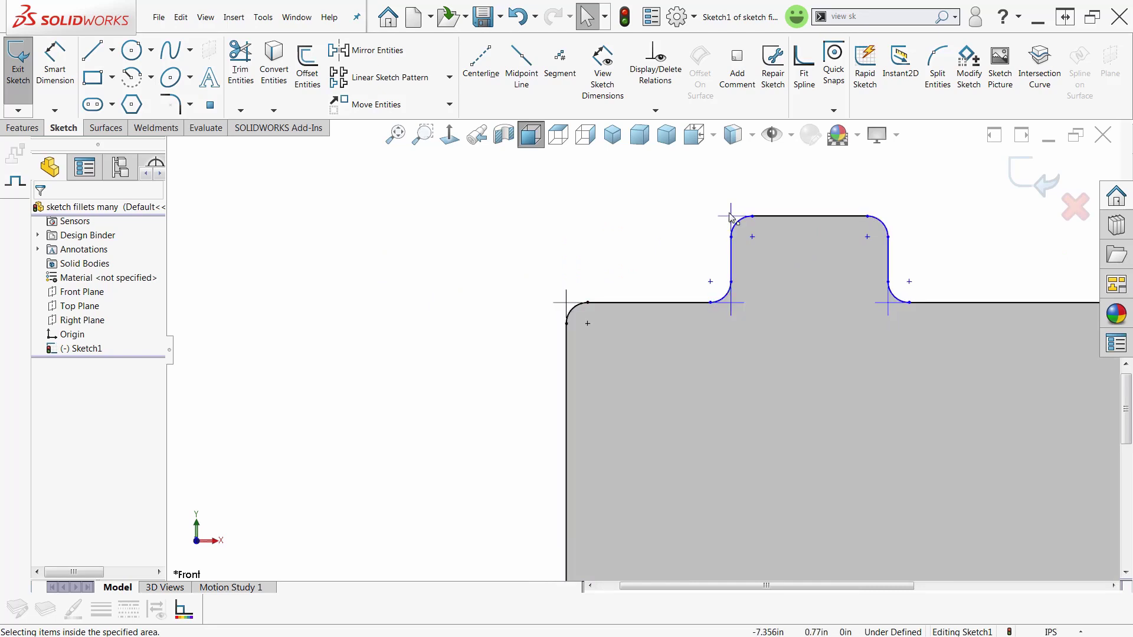
{"action": "key", "text": "z"}
{"action": "key", "text": "z"}
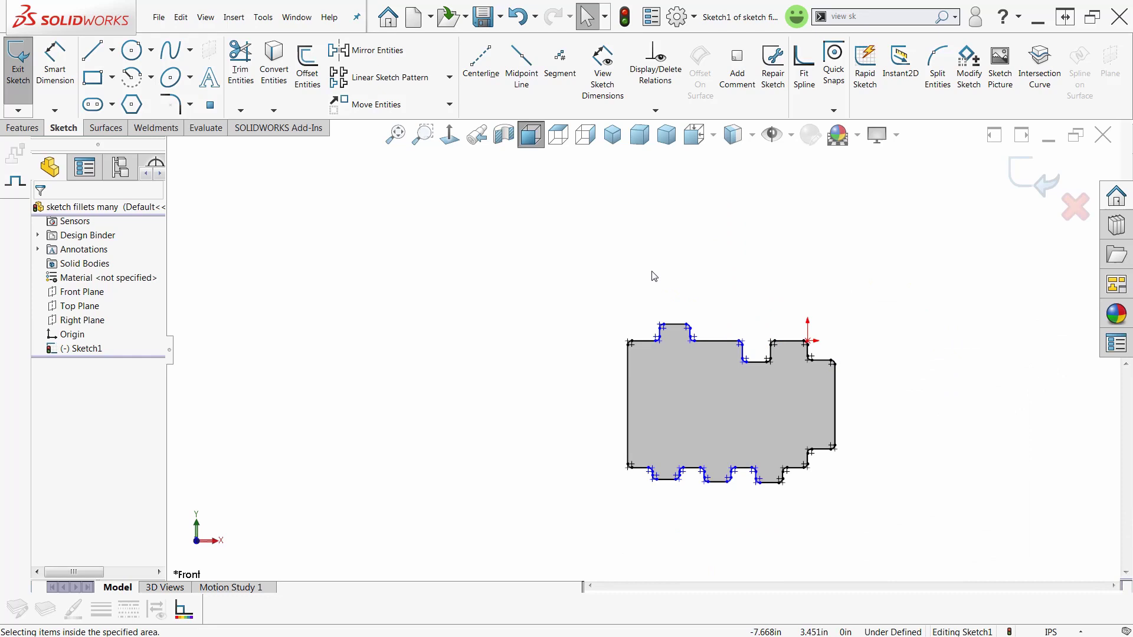
{"action": "scroll", "coordinate": [826, 378], "scroll_direction": "down", "scroll_amount": 3}
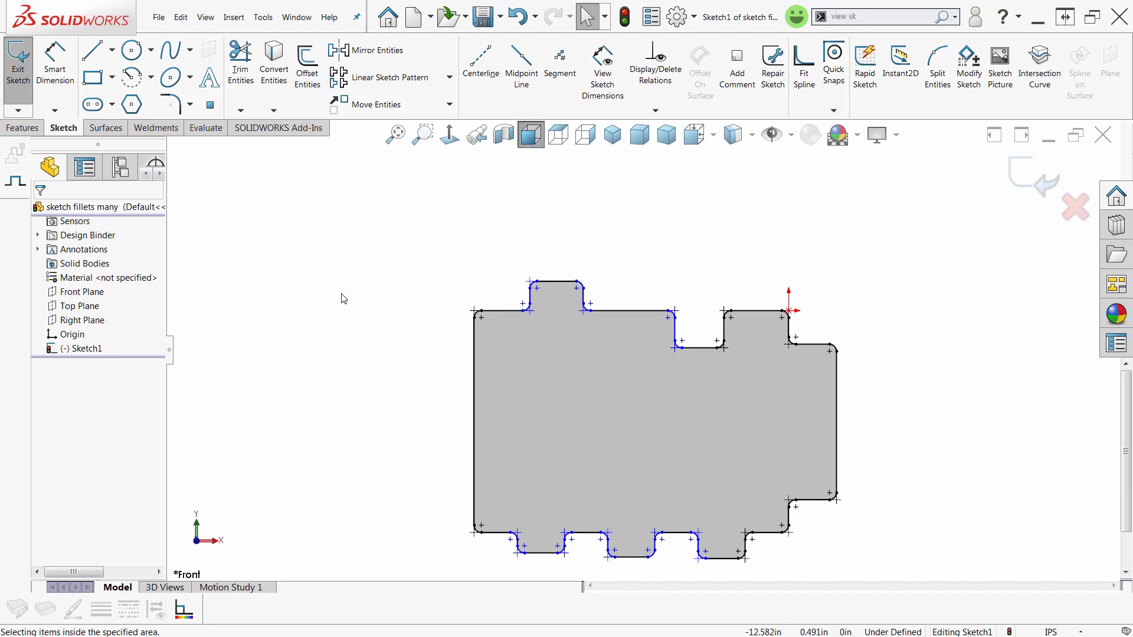
In the "sketch fillets to get a look" part, start a 0.3 in sketch fillet on both corners where the narrow tab meets the body
{"action": "key", "text": "ctrl+Tab"}
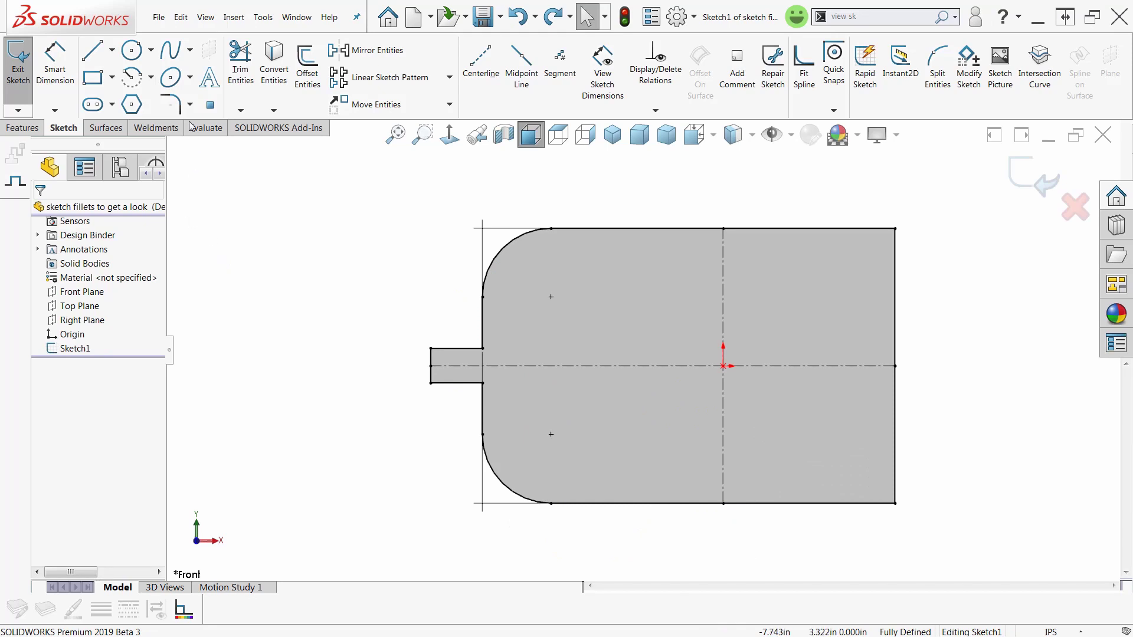
{"action": "left_click", "coordinate": [170, 105]}
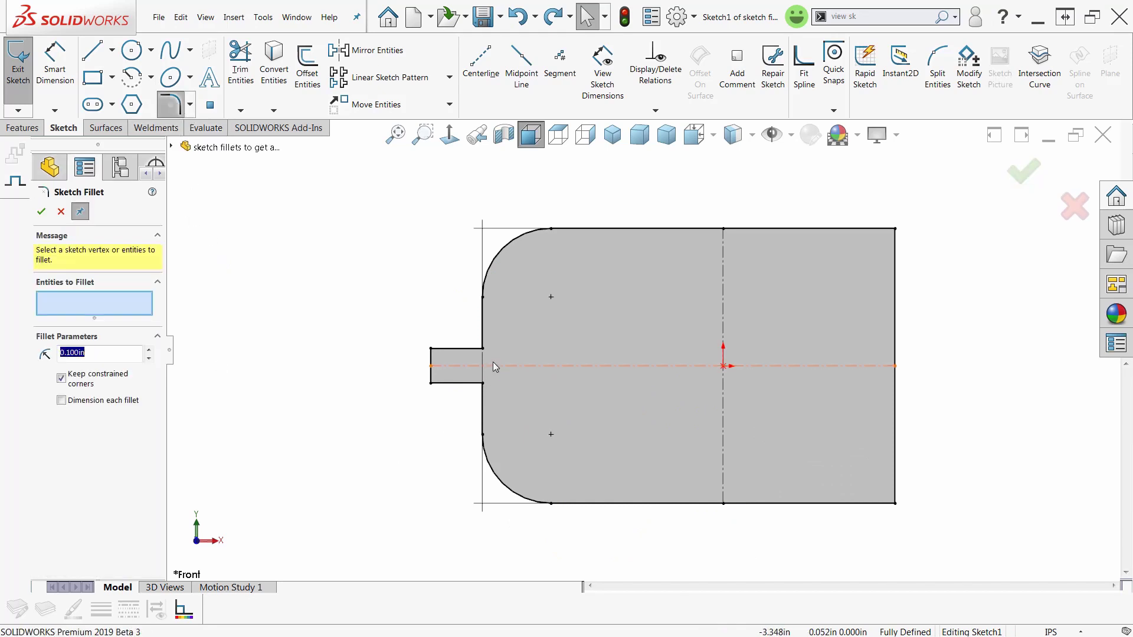
{"action": "left_click", "coordinate": [482, 349]}
{"action": "left_click", "coordinate": [470, 385]}
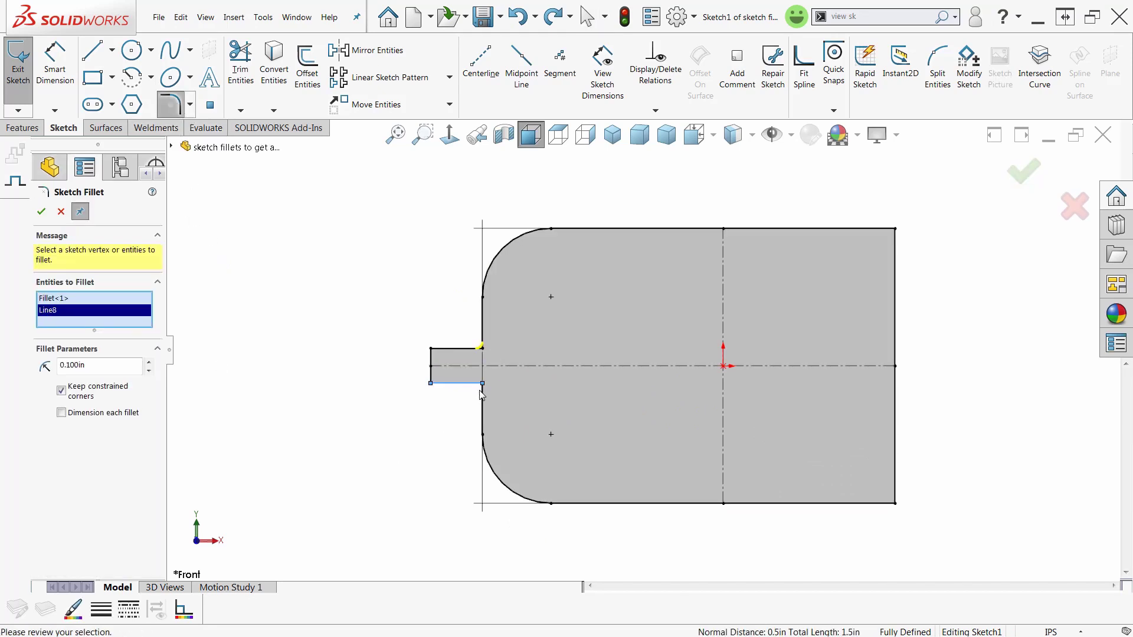
{"action": "left_click", "coordinate": [149, 362]}
{"action": "left_click", "coordinate": [149, 363]}
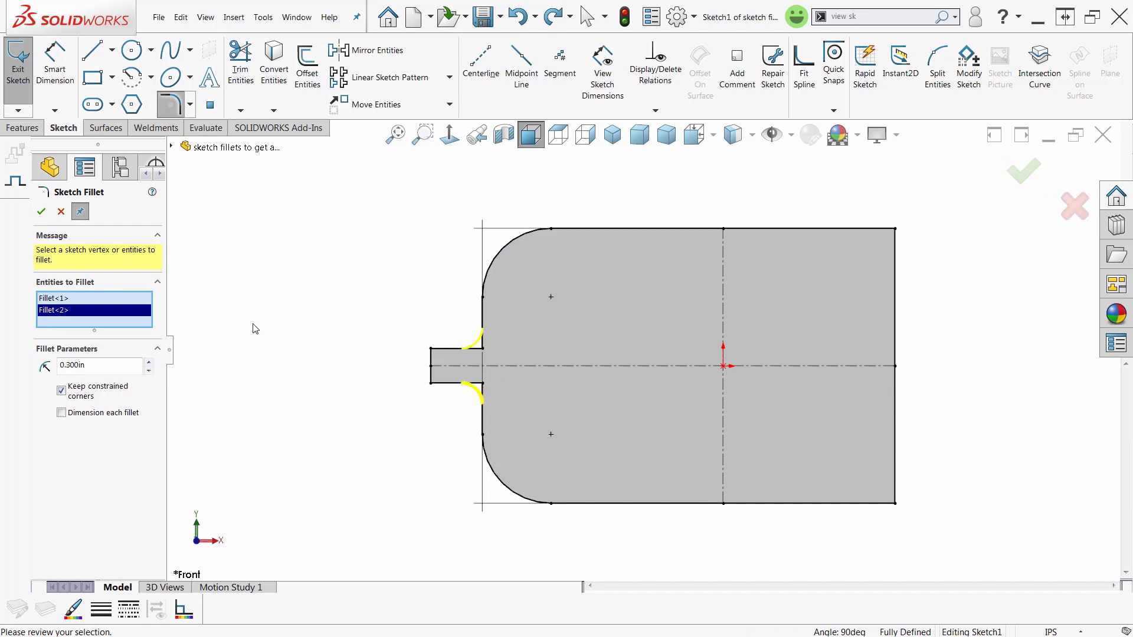
Enlarge both tab-to-body fillets to a 0.7 in radius and apply them
{"action": "scroll", "coordinate": [425, 350], "scroll_direction": "down", "scroll_amount": 5}
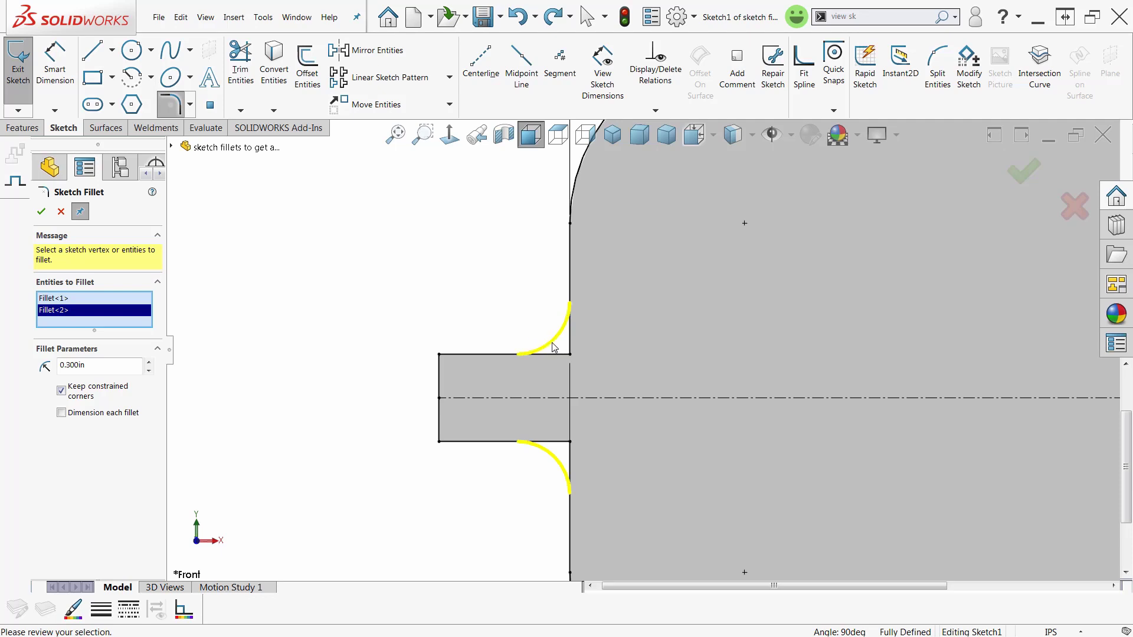
{"action": "left_click_drag", "start_coordinate": [553, 347], "coordinate": [538, 302]}
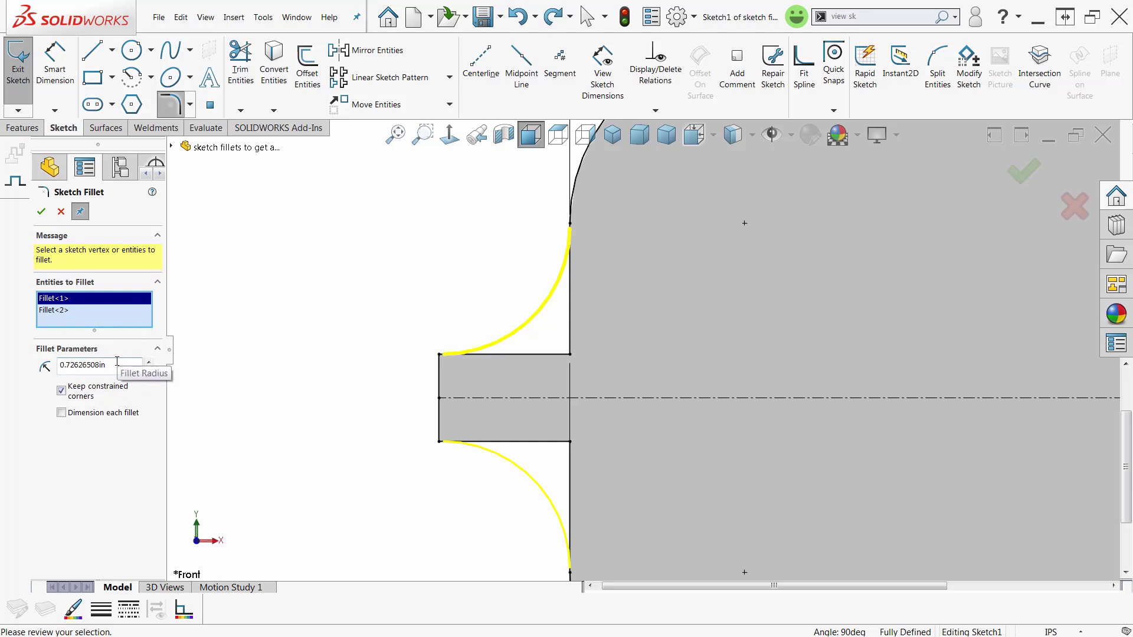
{"action": "key", "text": "Return"}
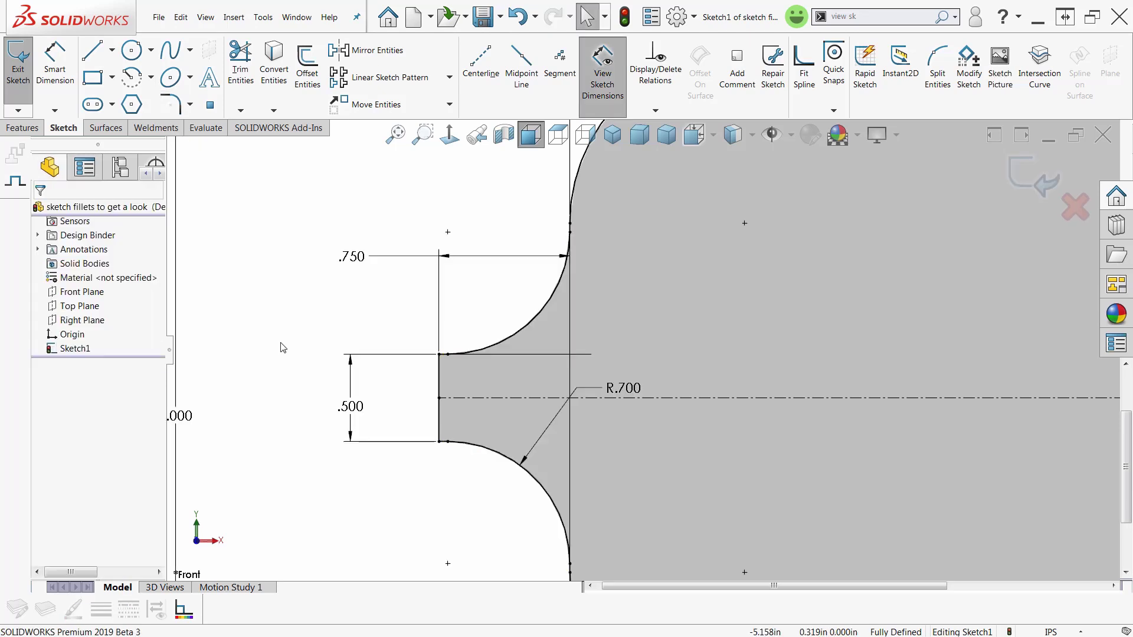
{"action": "left_click", "coordinate": [461, 384]}
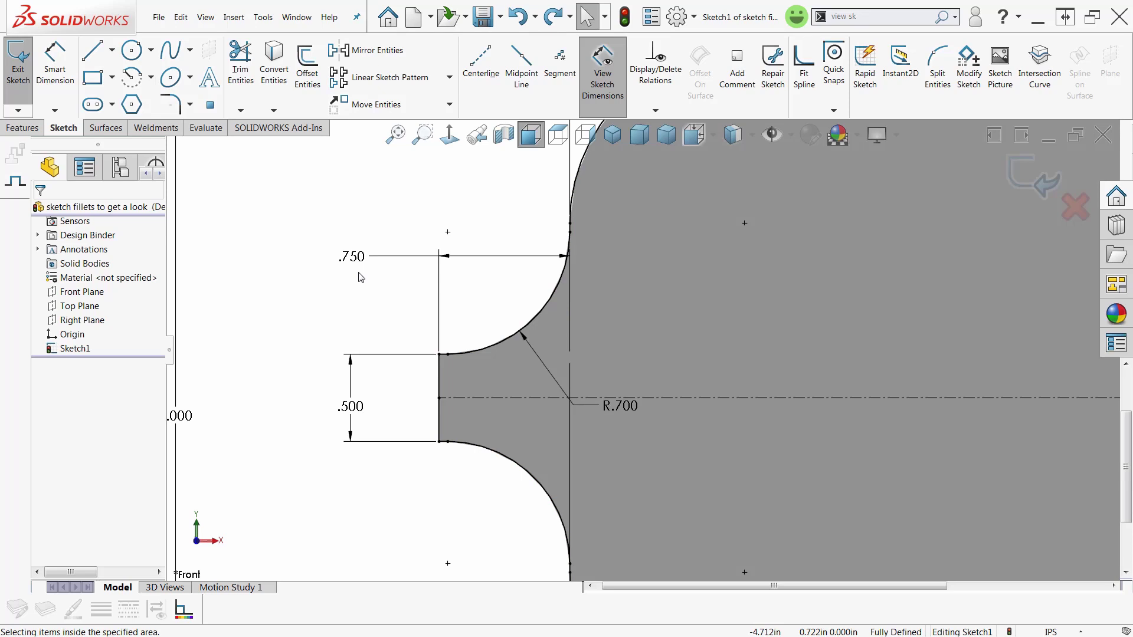